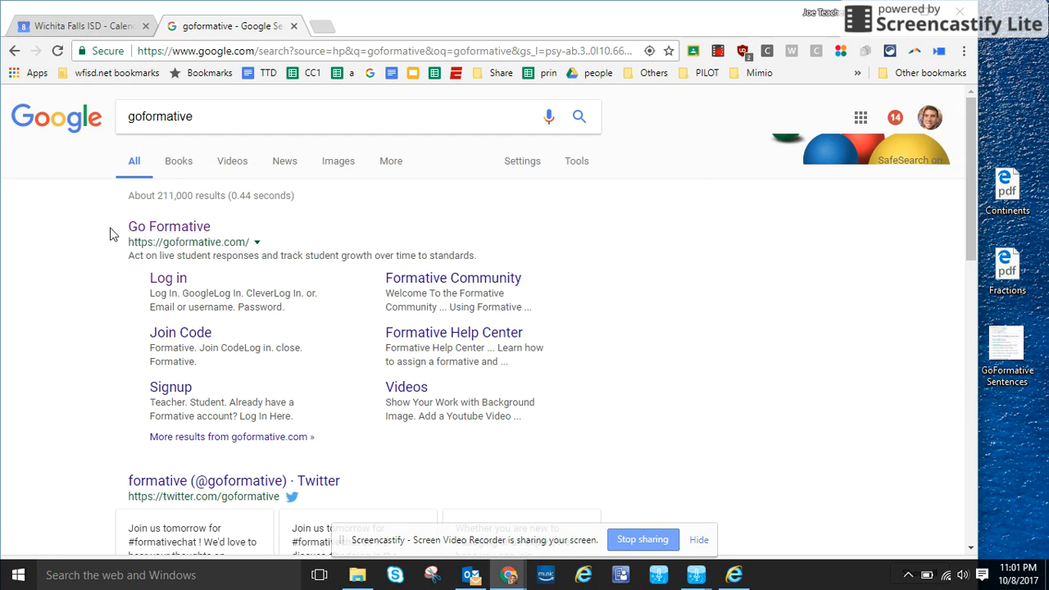
Step: Open the Go Formative website from the search results and log in with the school Google account
click(152, 232)
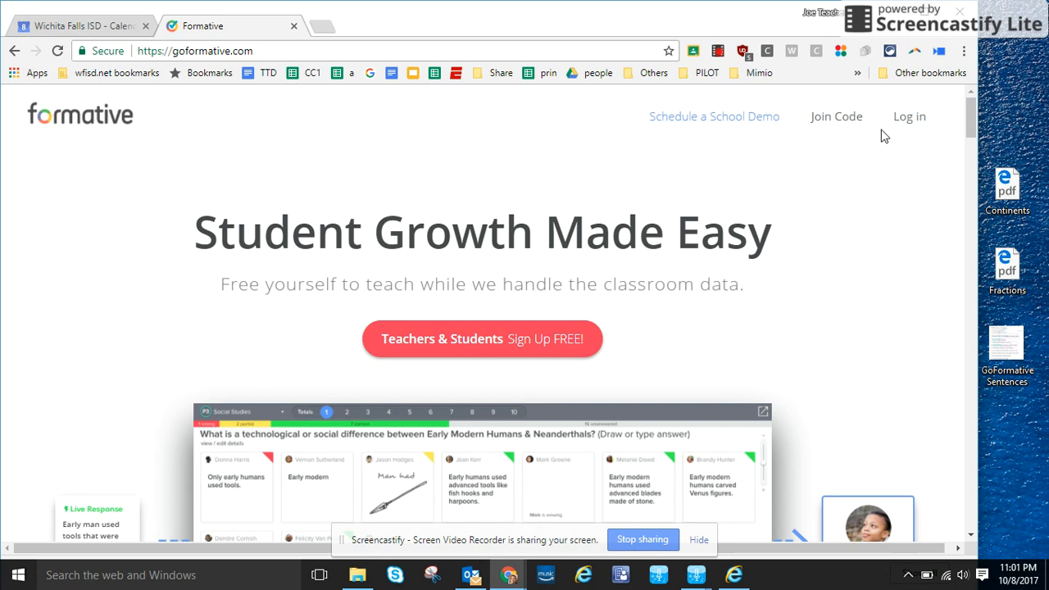
click(911, 118)
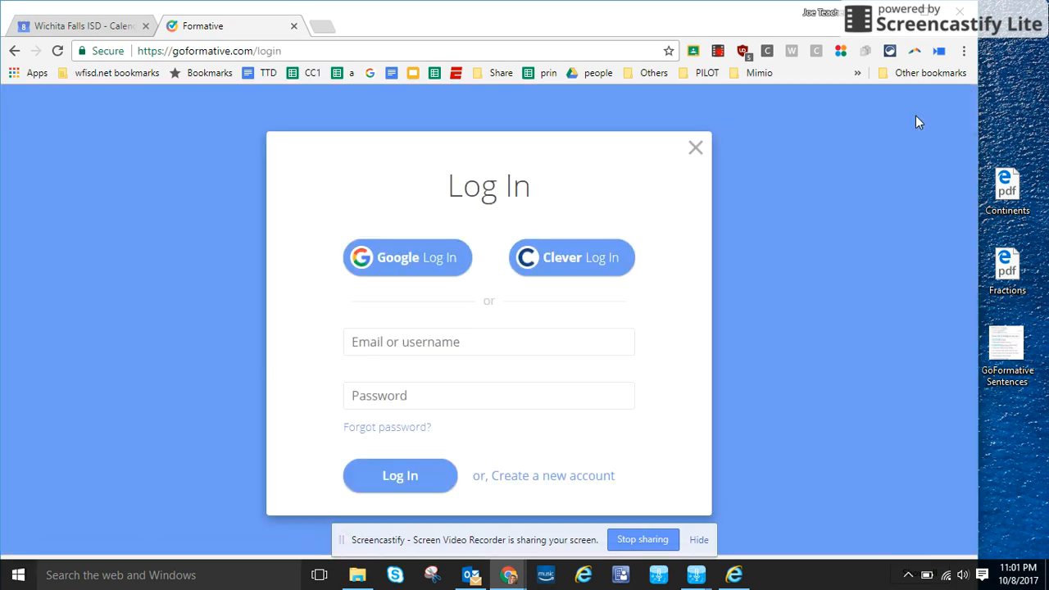
click(413, 273)
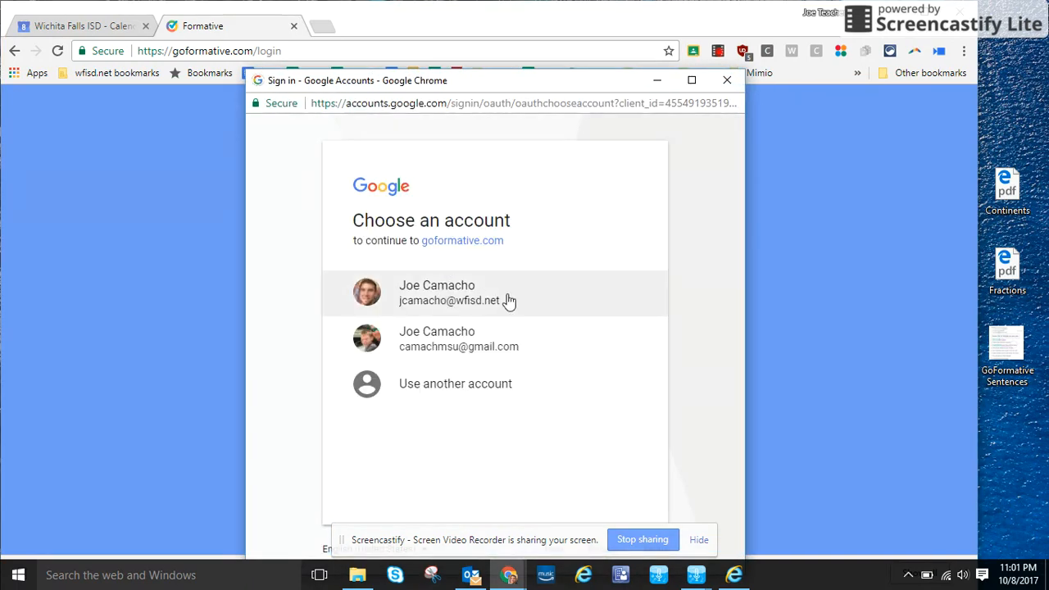
click(523, 298)
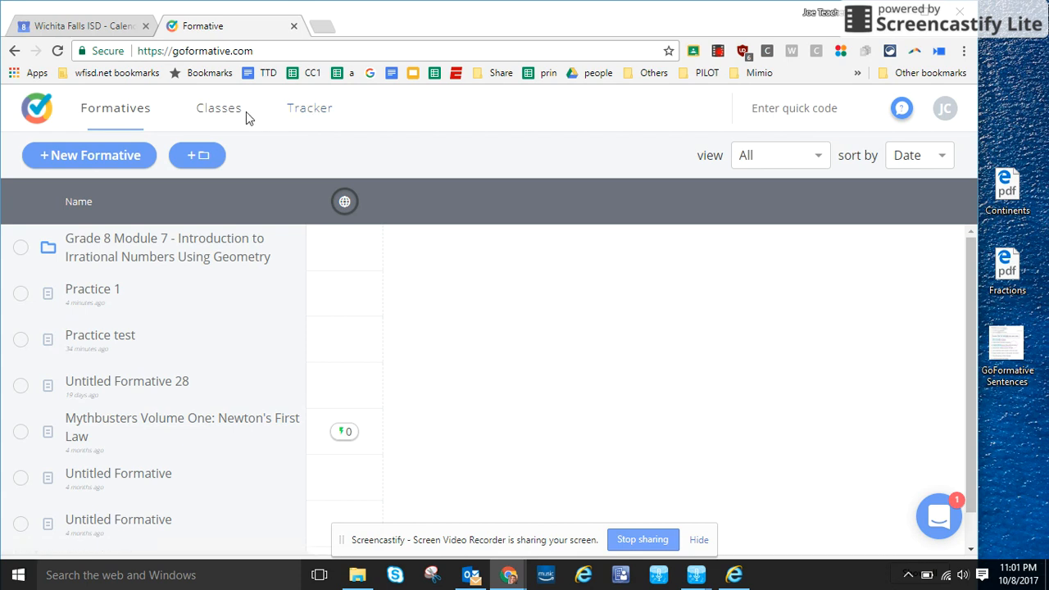
Step: Create a new formative and title it "Practice 1"
click(90, 165)
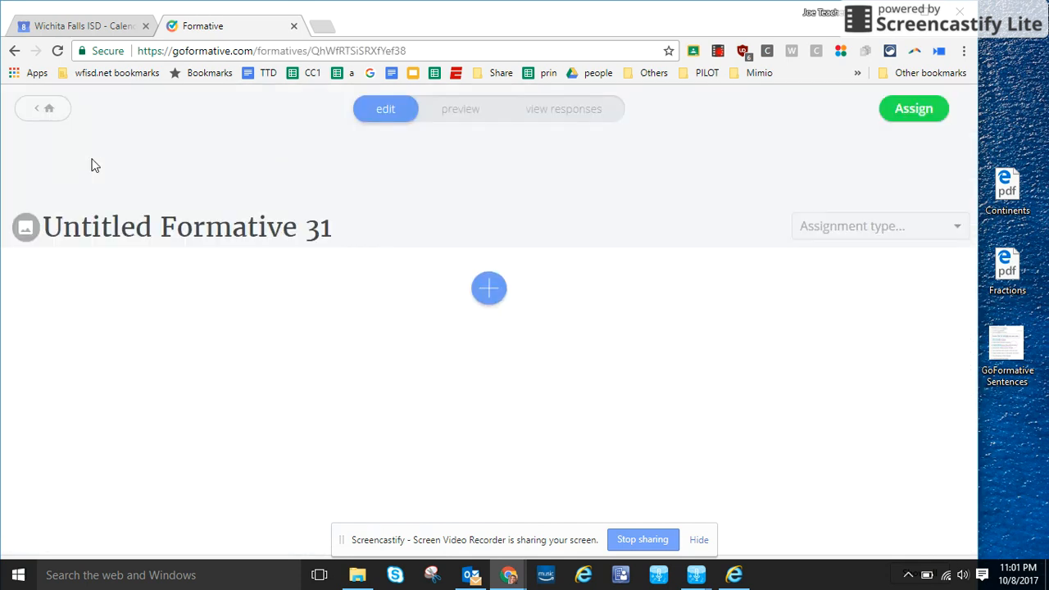
click(344, 227)
key(BackSpace)
key(BackSpace)
key(BackSpace)
key(BackSpace)
key(BackSpace)
key(BackSpace)
key(BackSpace)
key(BackSpace)
key(BackSpace)
key(BackSpace)
key(BackSpace)
key(BackSpace)
key(BackSpace)
key(BackSpace)
key(BackSpace)
key(BackSpace)
key(BackSpace)
key(BackSpace)
key(BackSpace)
key(BackSpace)
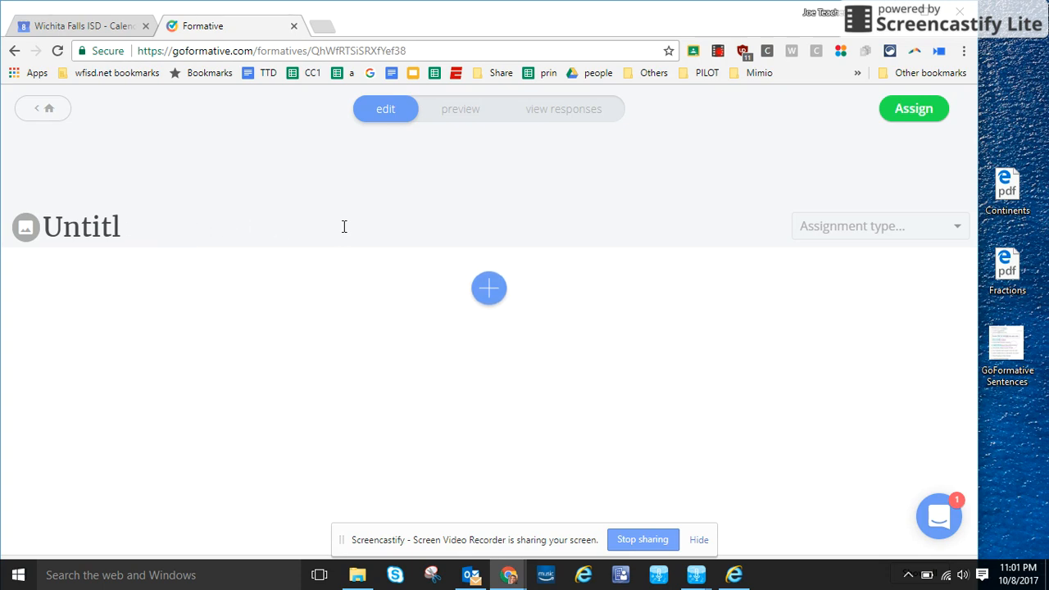
text(Par)
key(BackSpace)
key(BackSpace)
text(r)
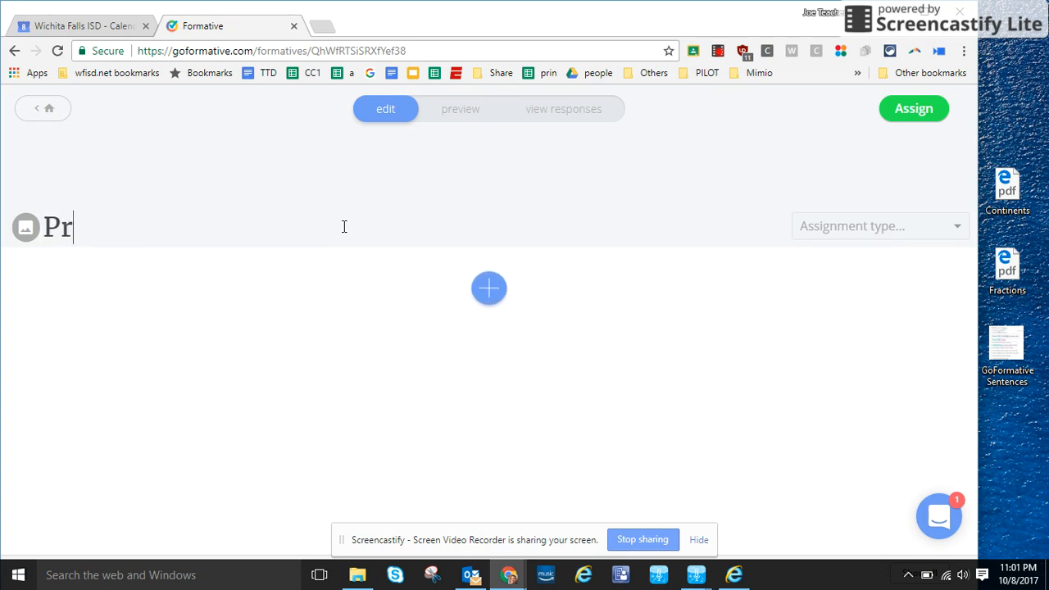
text(actice 1)
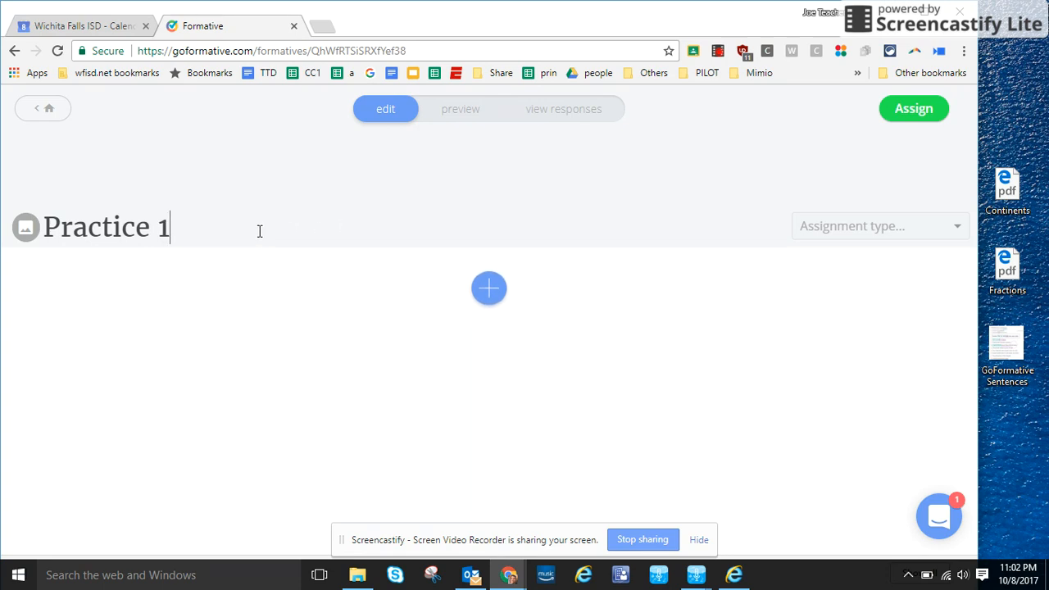
Step: Add a Show Your Work question with the text "Draw Texas"
click(494, 293)
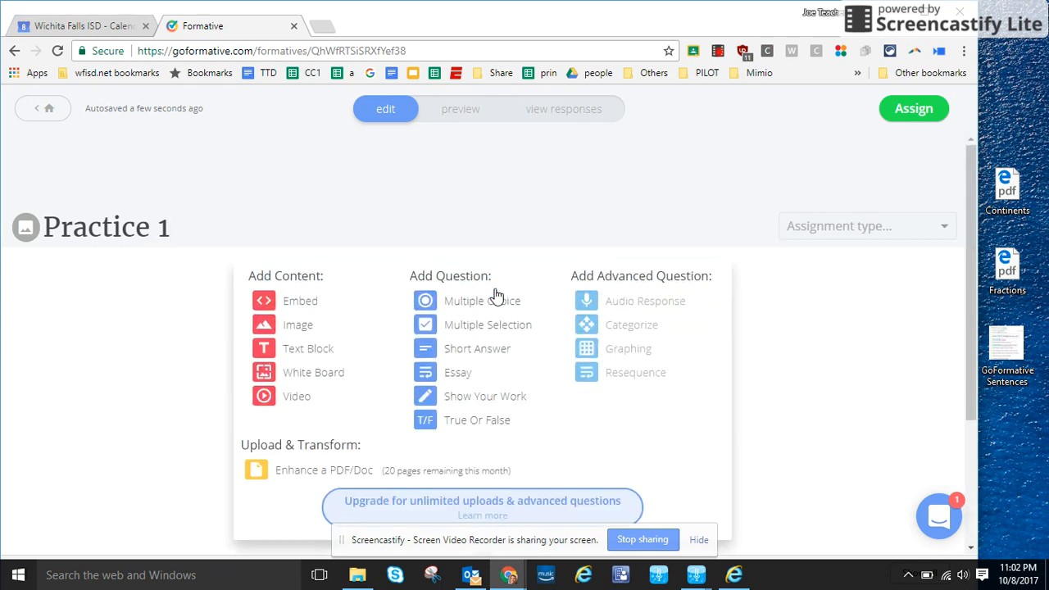
click(494, 401)
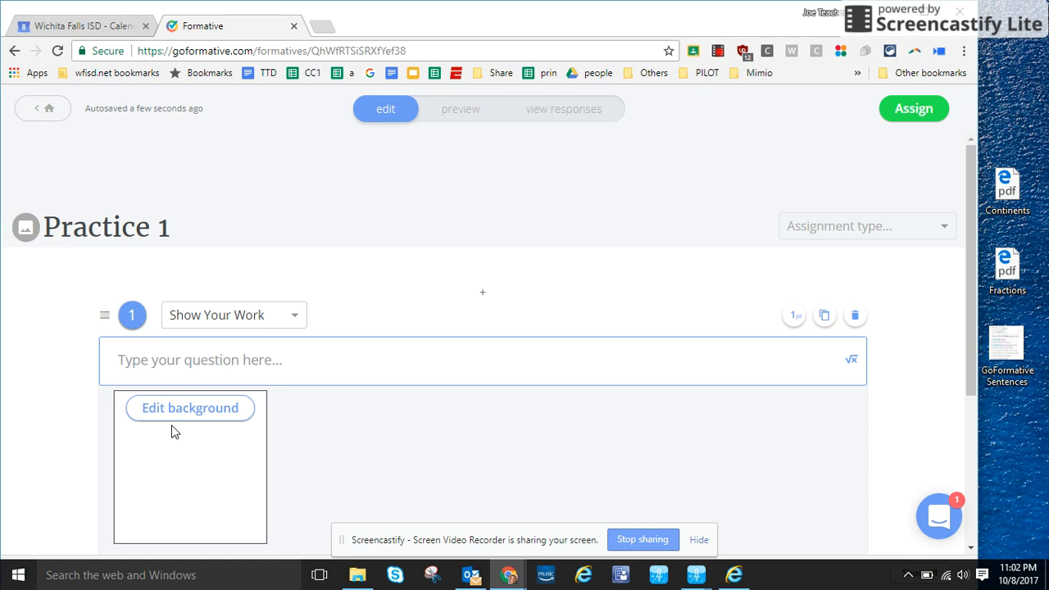
click(271, 361)
text(Draw )
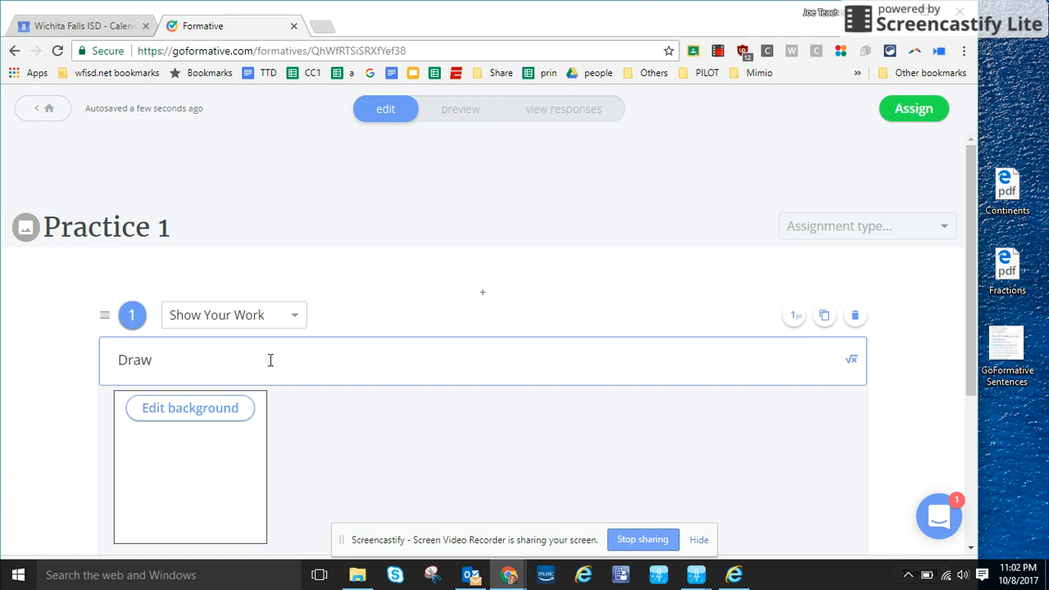
text(Texas)
Step: Add a Multiple Choice question below the drawing question with the text "Smallest State"
drag(967, 285, 965, 402)
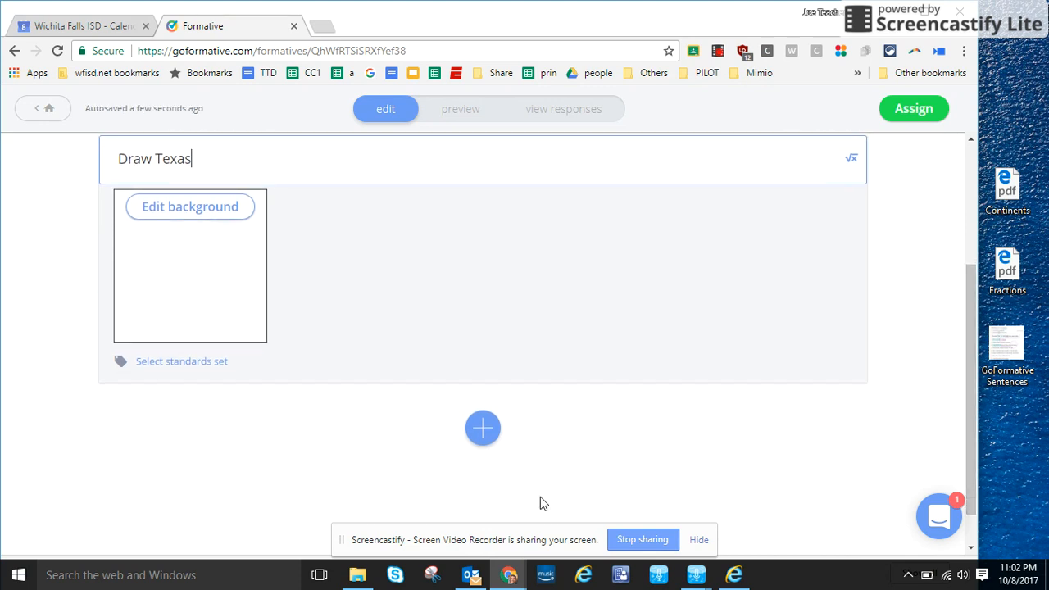
click(482, 428)
drag(970, 300, 971, 370)
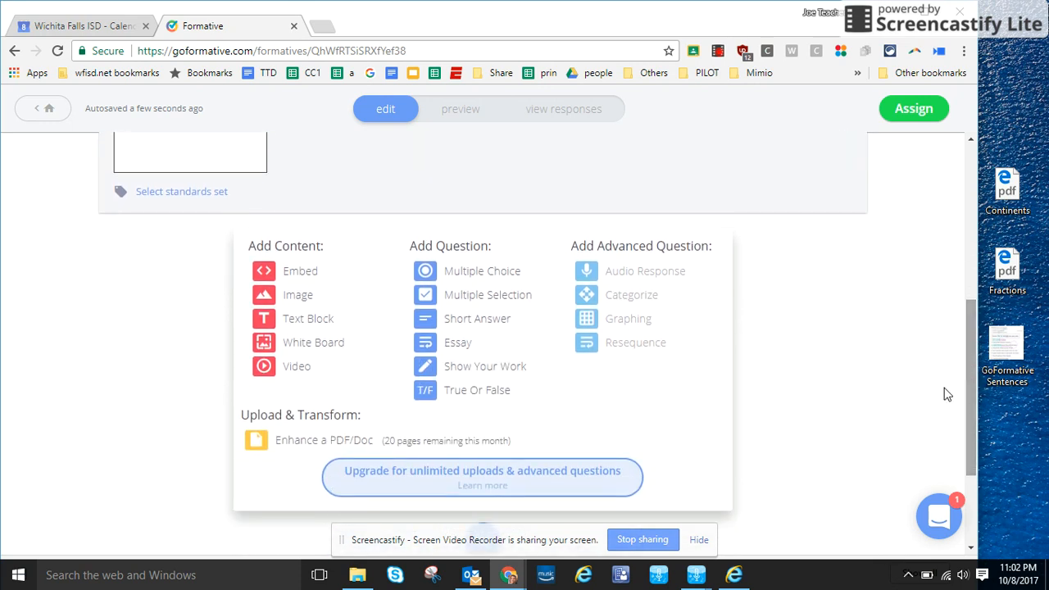
click(452, 276)
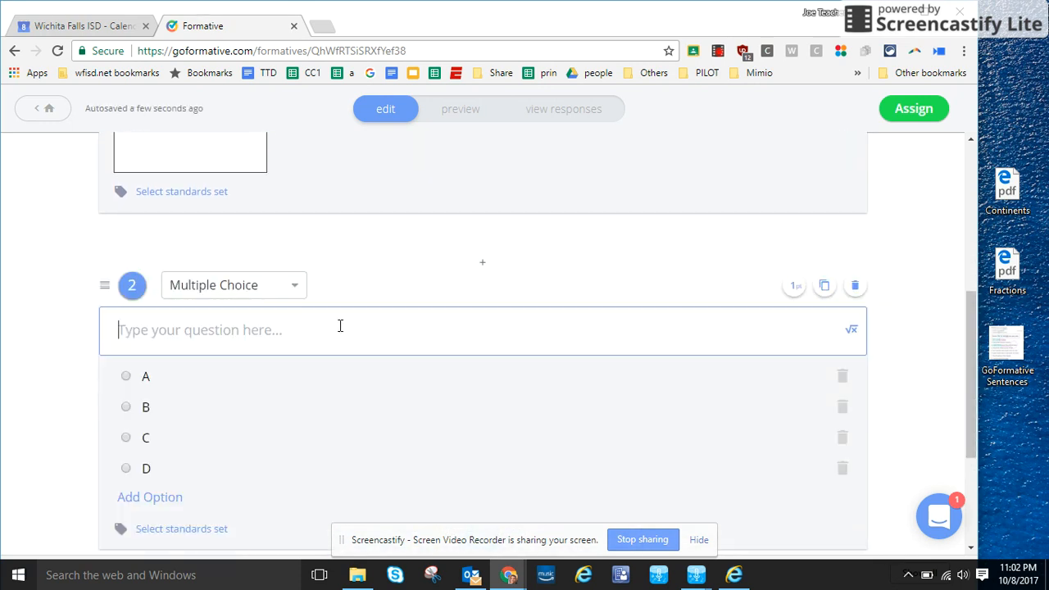
text(Smallest State)
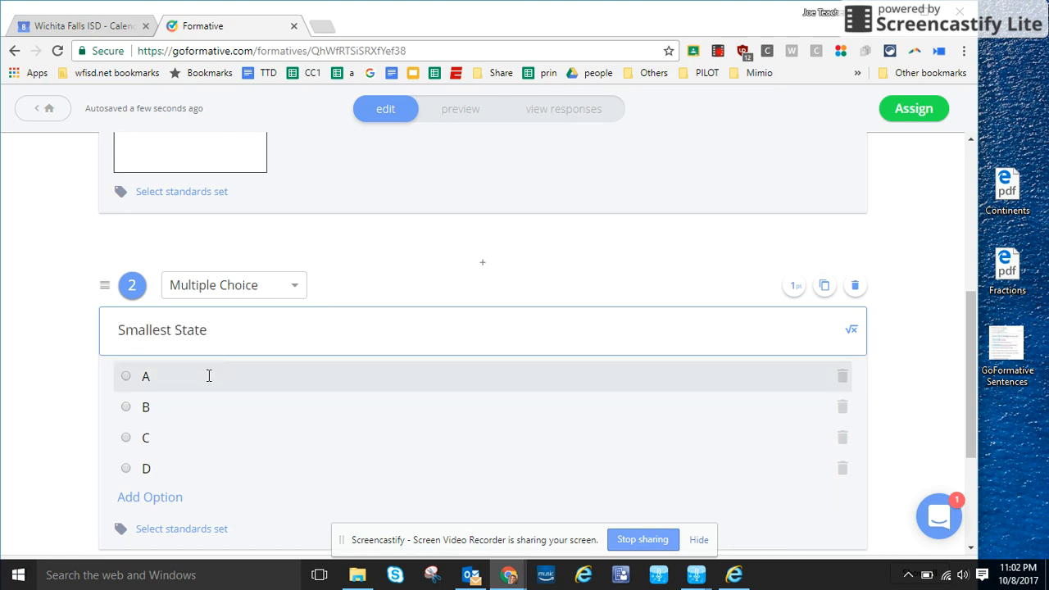
Step: Fill in the answer choices Rhode Island, Delaware, Hawaii and Alaske, and mark Rhode Island as correct
key(BackSpace)
text(Rhode Islad)
key(BackSpace)
key(Tab)
text(Delaware)
key(Tab)
text(Haw)
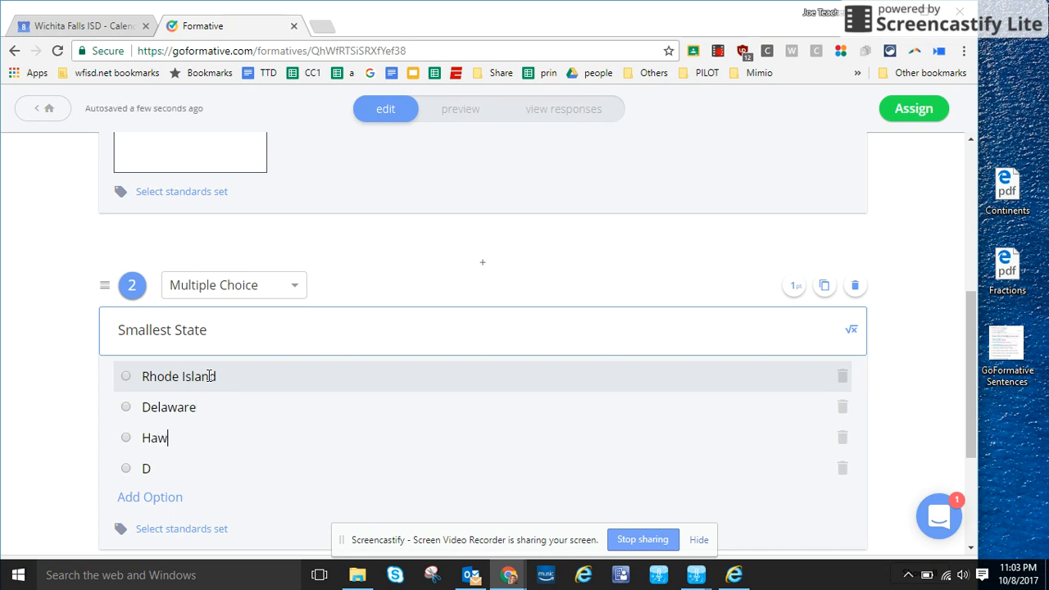
key(Tab)
text(Alask)
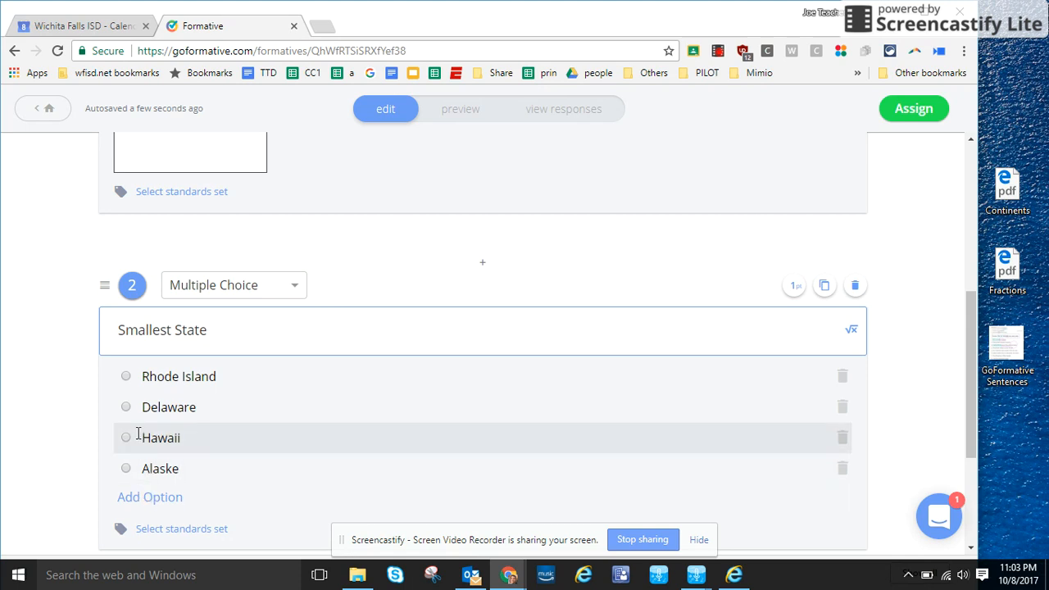
click(126, 377)
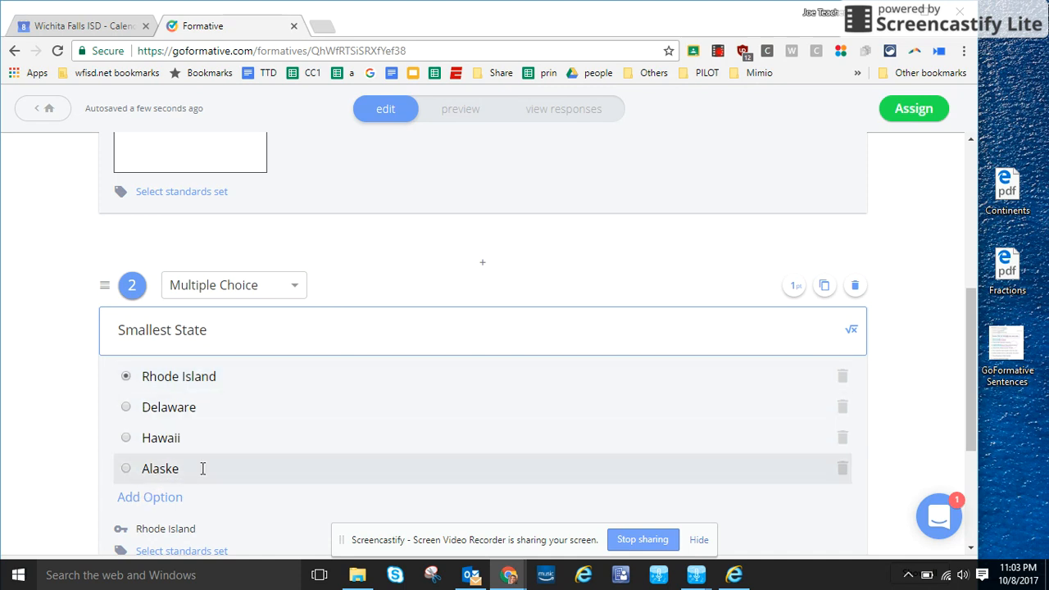
Step: Add a Short Answer question reading "Which ocean is between Asia and the Americas?" below the multiple choice question
drag(968, 363, 973, 426)
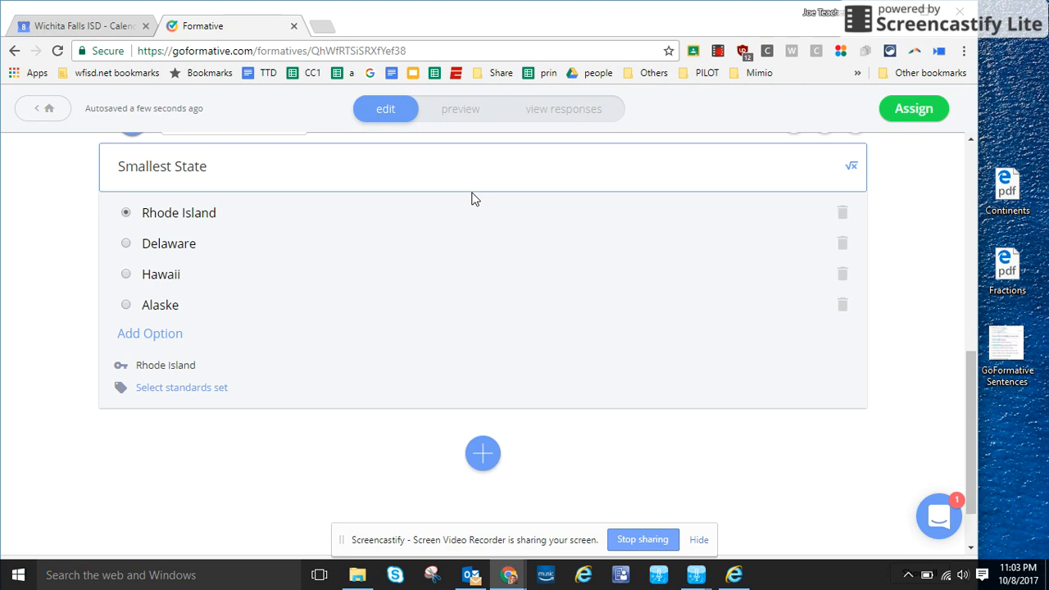
click(483, 453)
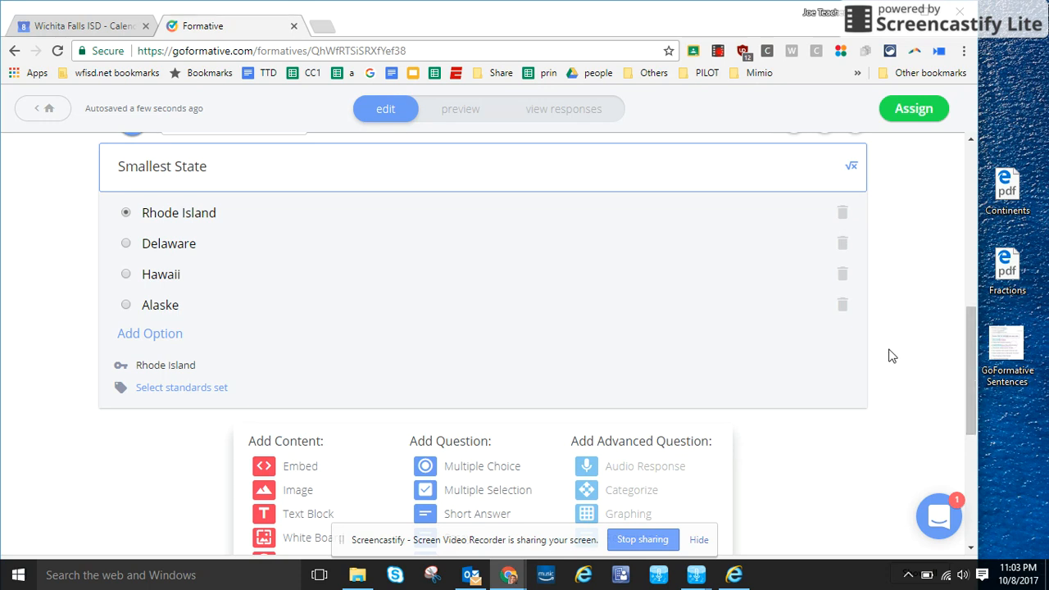
drag(970, 343, 970, 399)
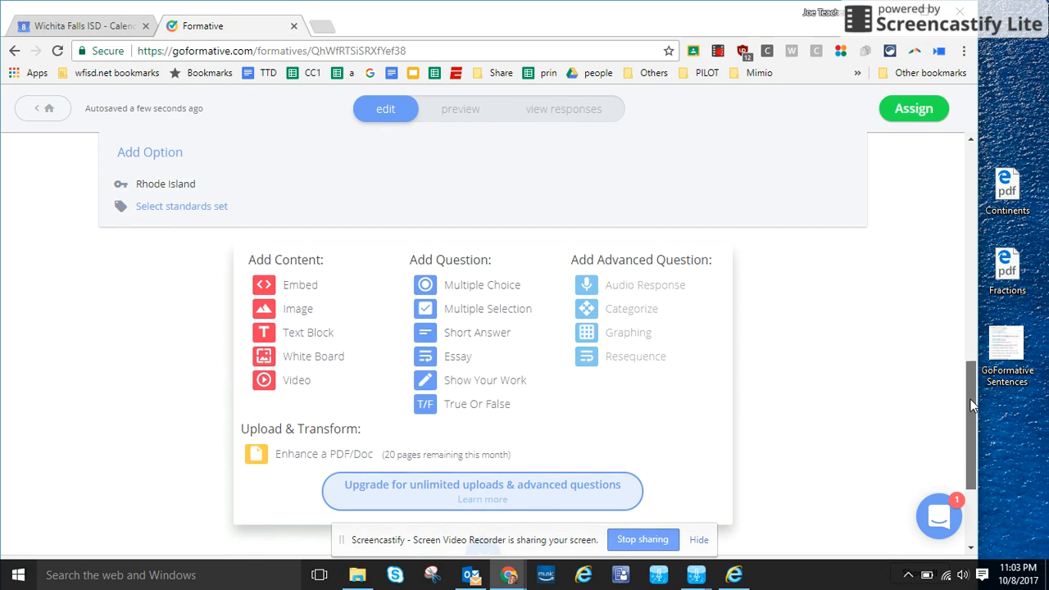
click(473, 336)
click(336, 337)
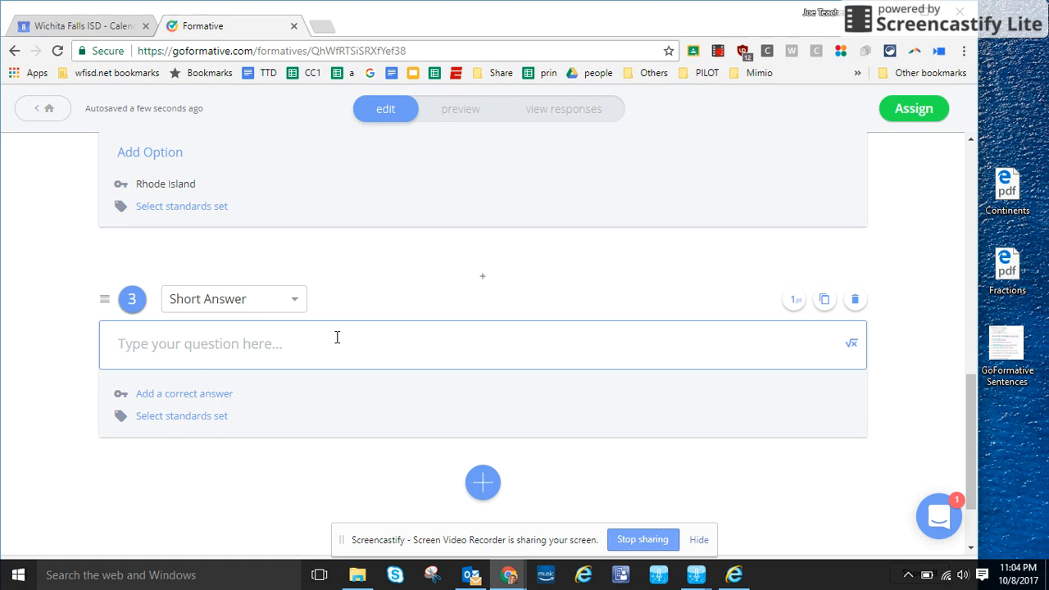
text(Wh)
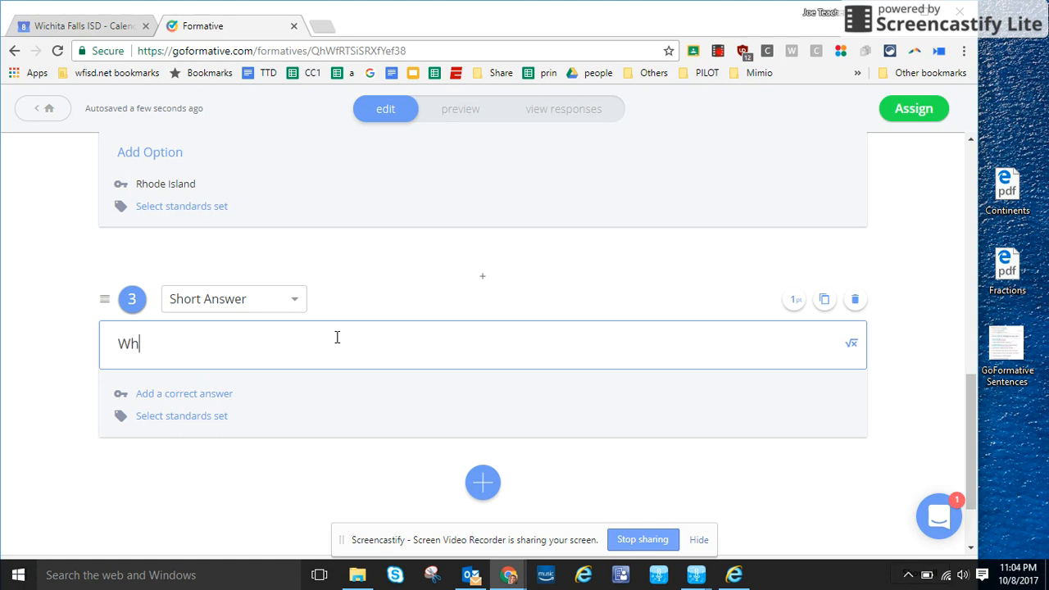
text(ich ocean is be)
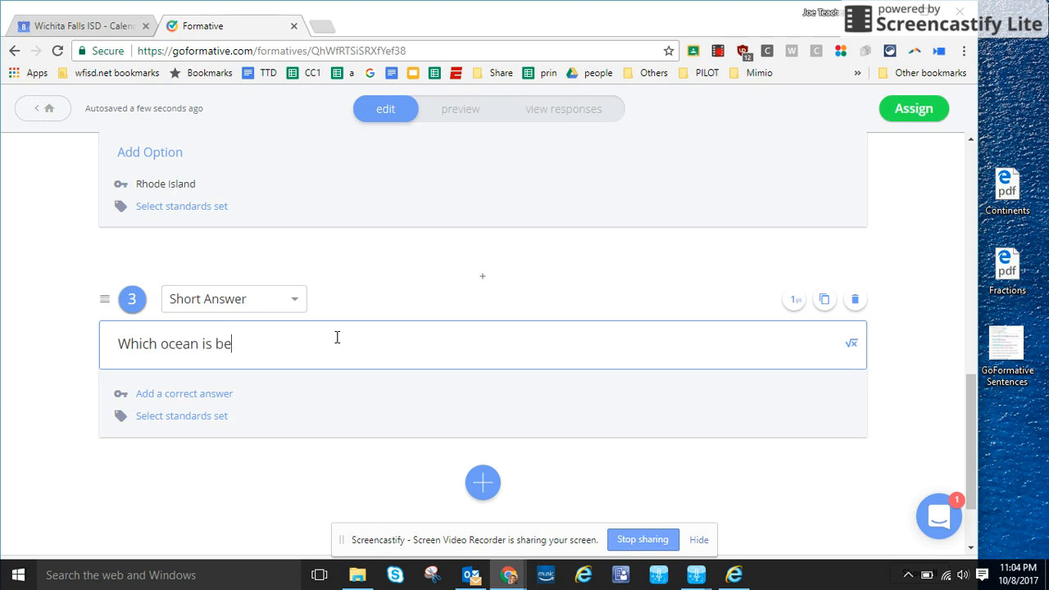
text(tween Asia and the Americas?)
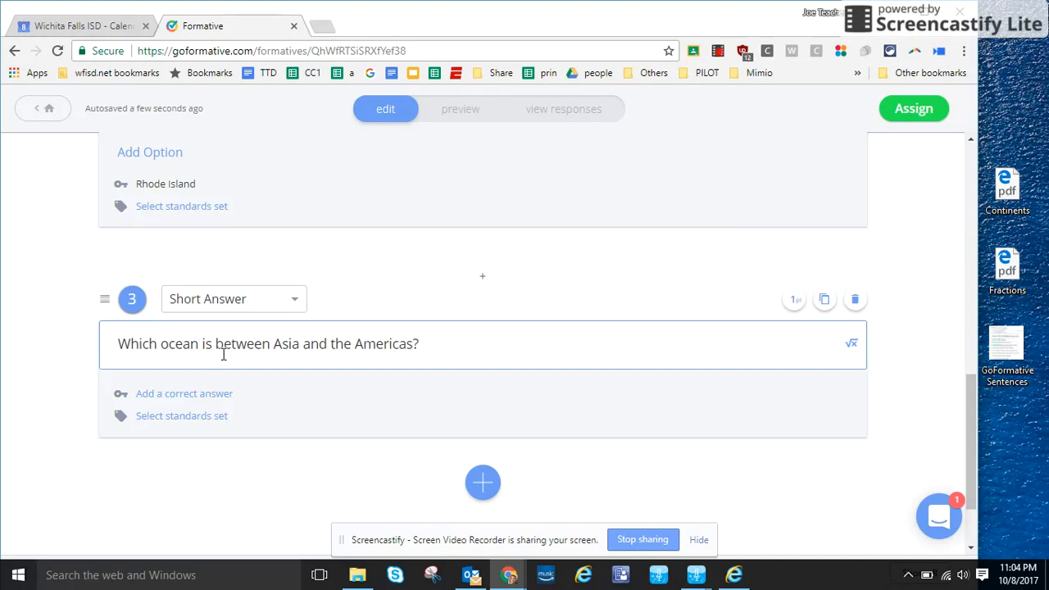
Step: Add "Pacific Ocean", "Pacific" and "pacific" as accepted correct answers for the ocean question
click(204, 397)
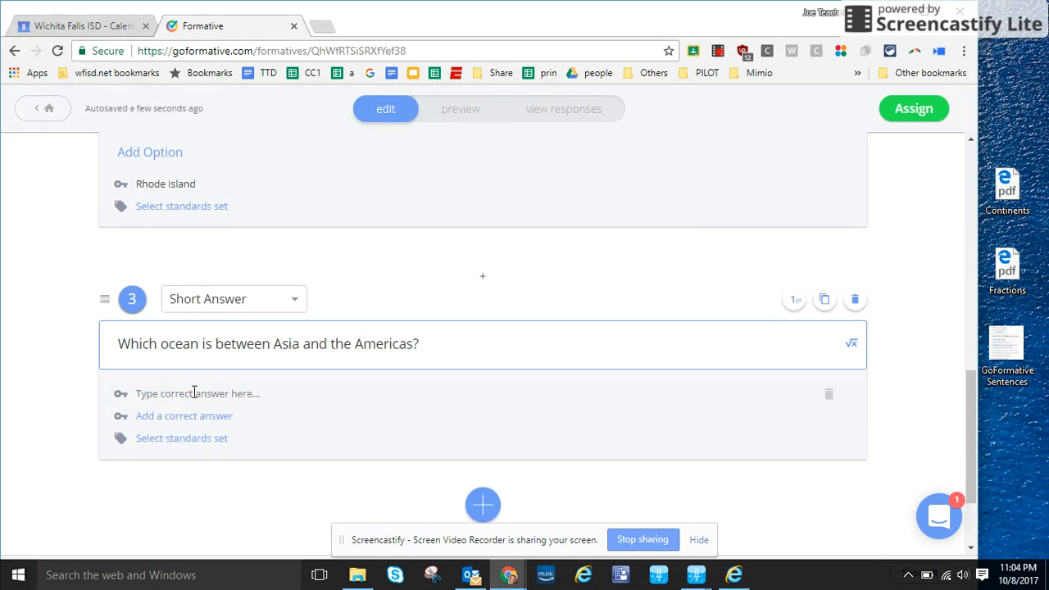
click(195, 392)
text(Pacific Ocean)
click(200, 419)
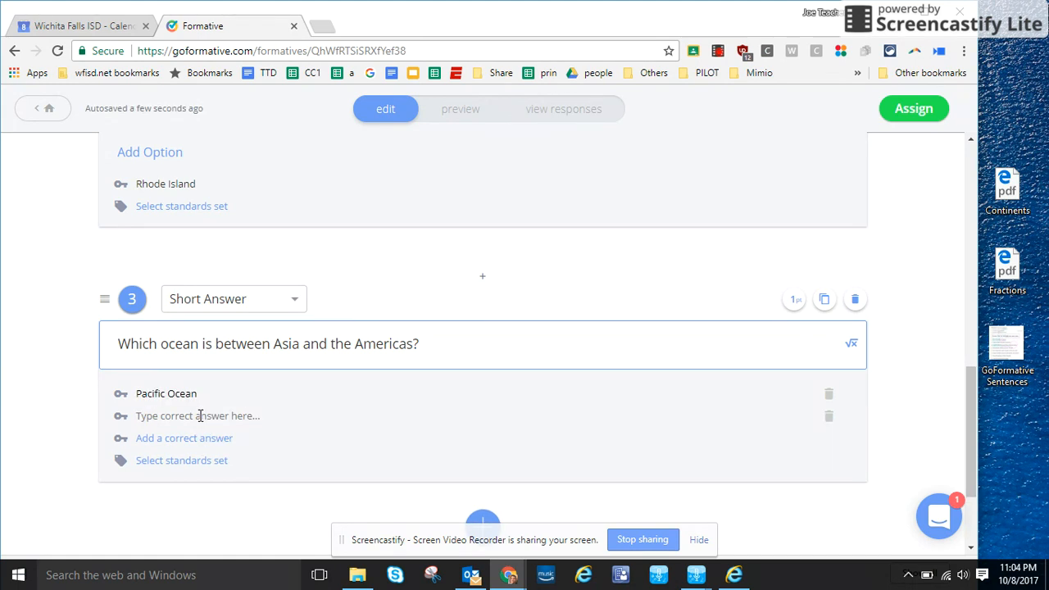
text(Pacific)
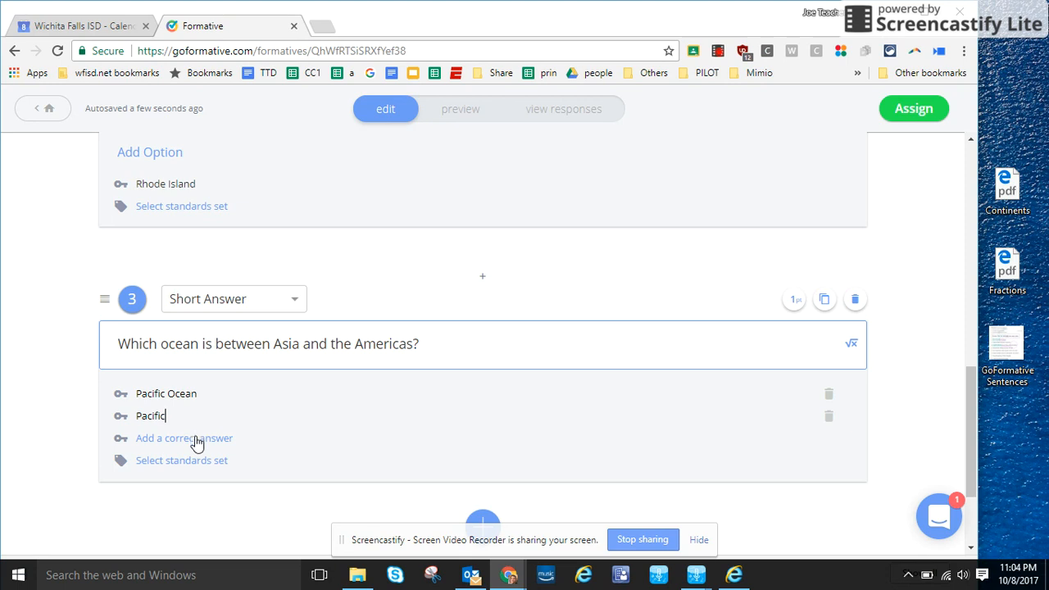
click(197, 439)
text(pacific)
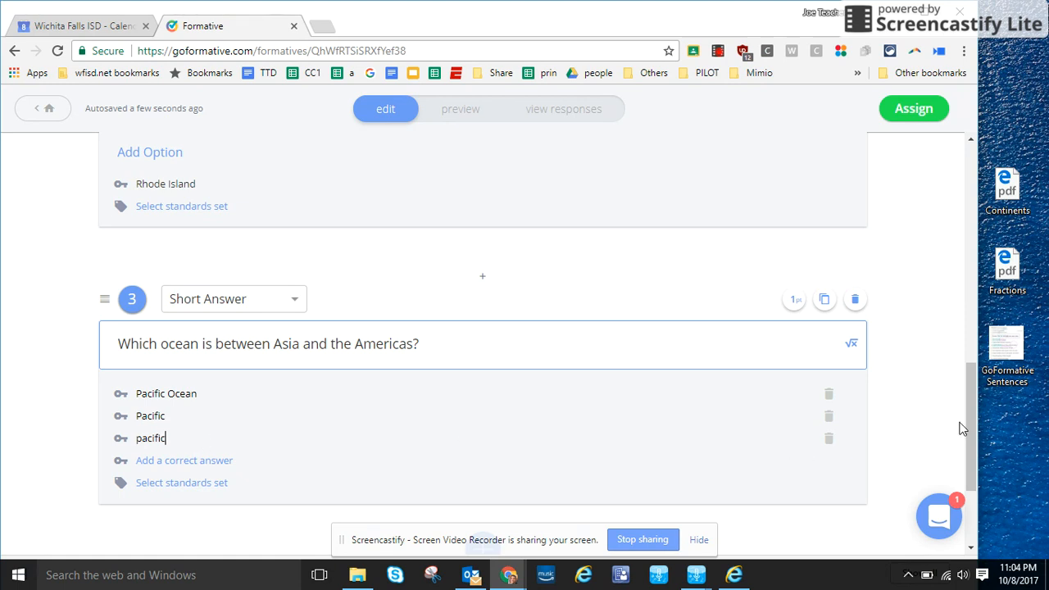
drag(970, 422, 969, 463)
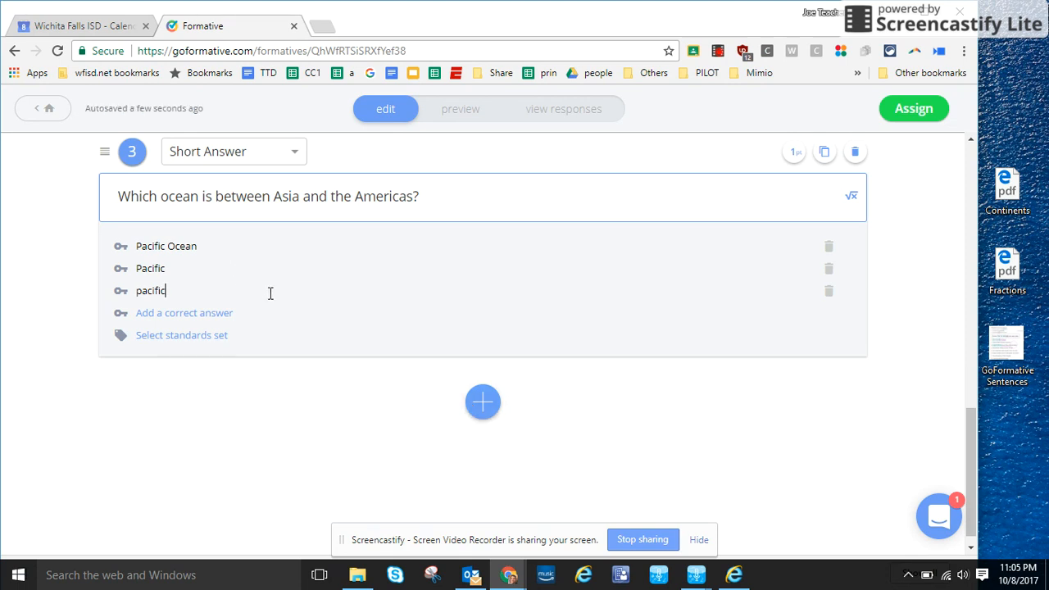
click(485, 403)
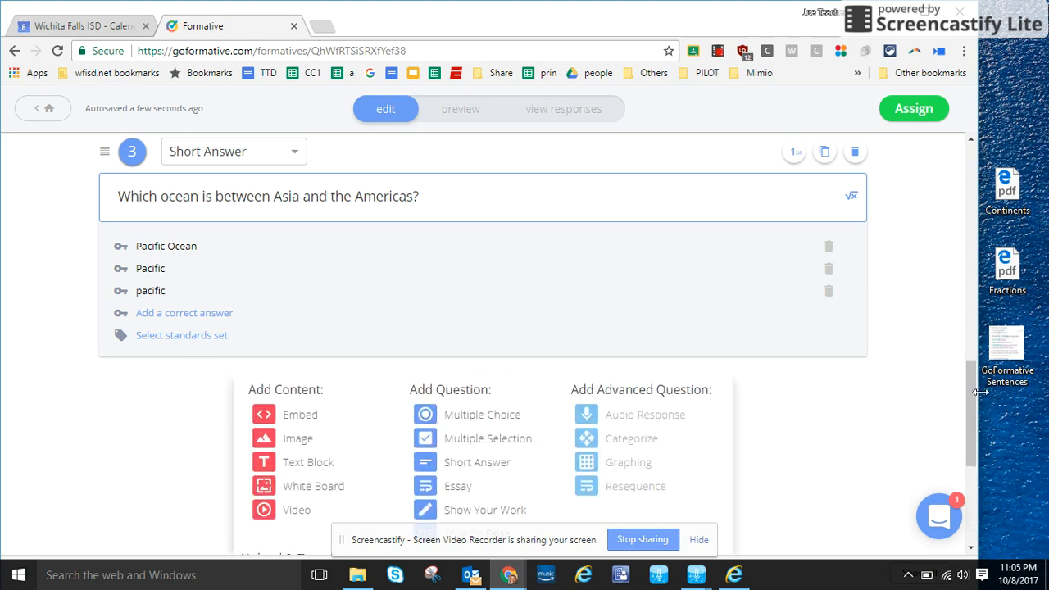
drag(971, 388, 972, 417)
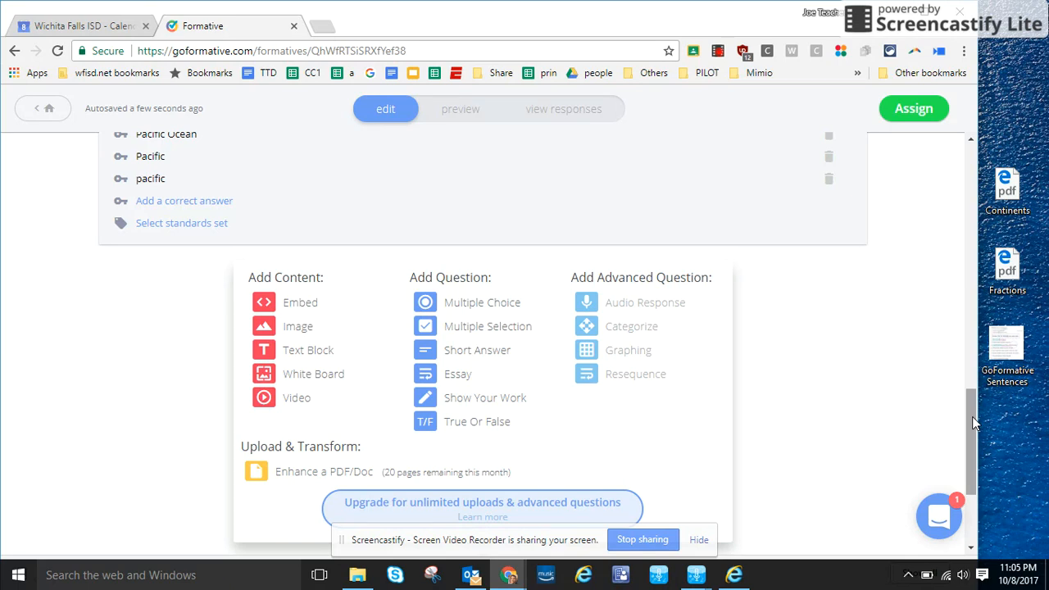
click(717, 51)
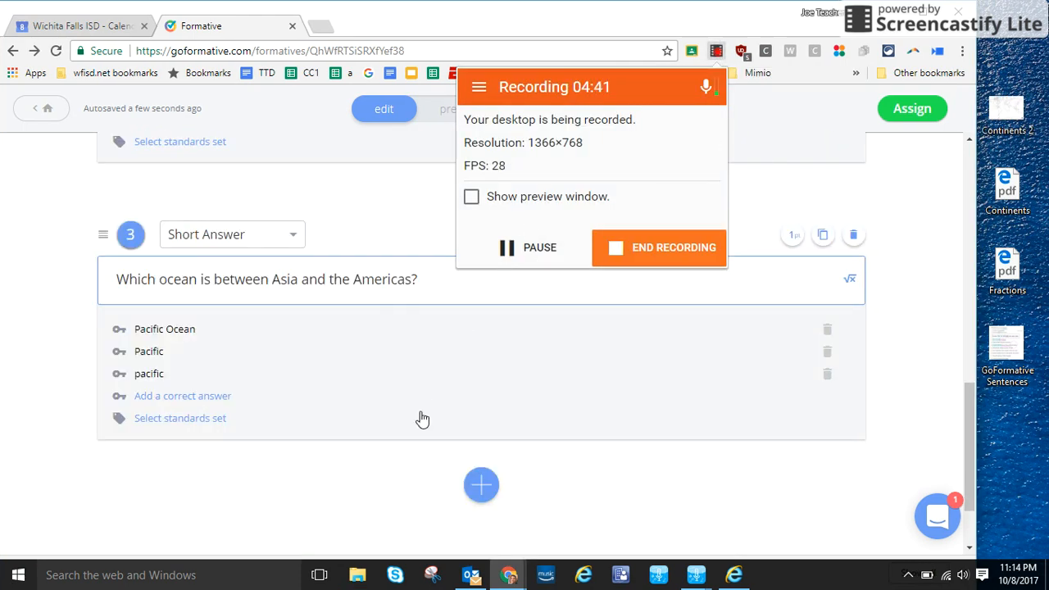
click(367, 478)
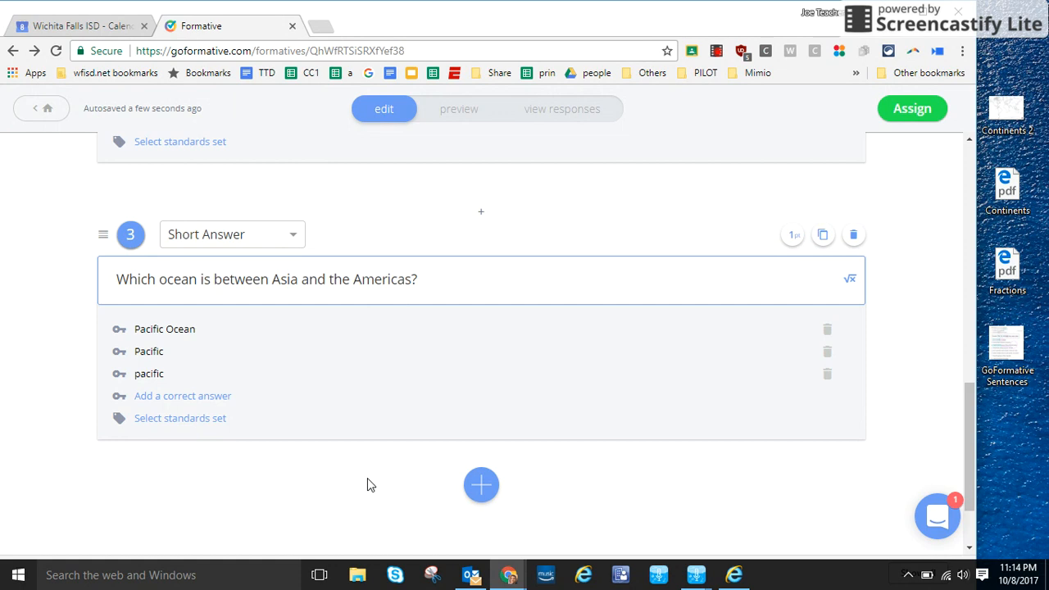
Step: Add an Enhance a PDF/Doc item below the ocean question
click(482, 486)
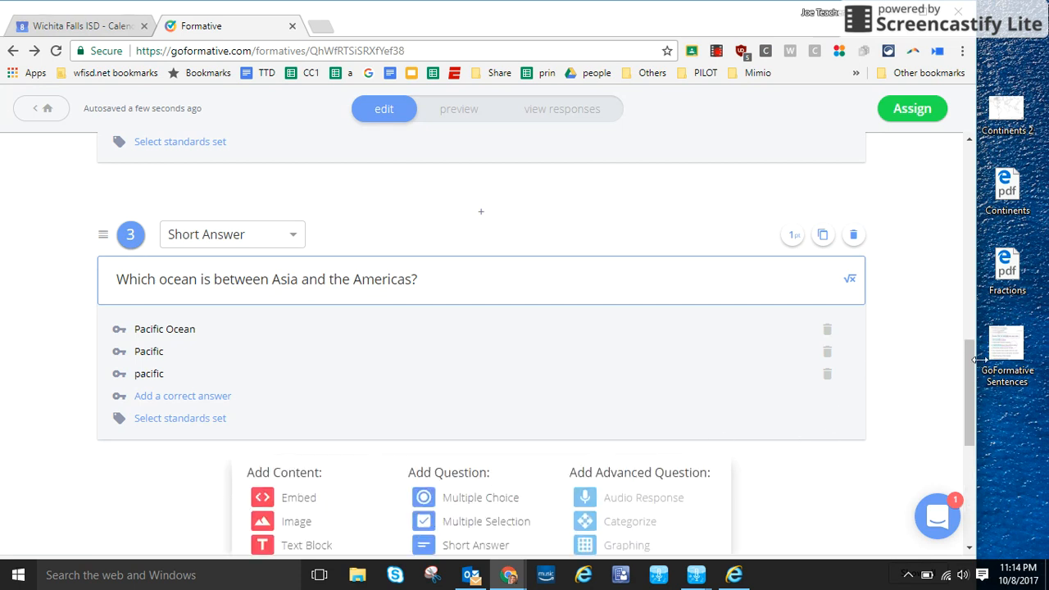
drag(971, 359, 962, 404)
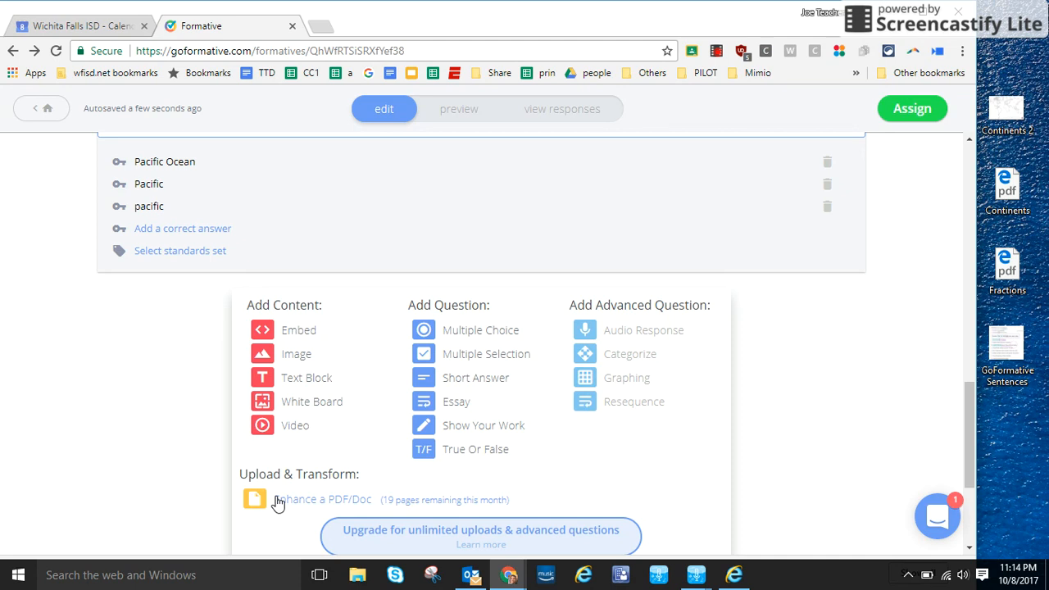
click(336, 506)
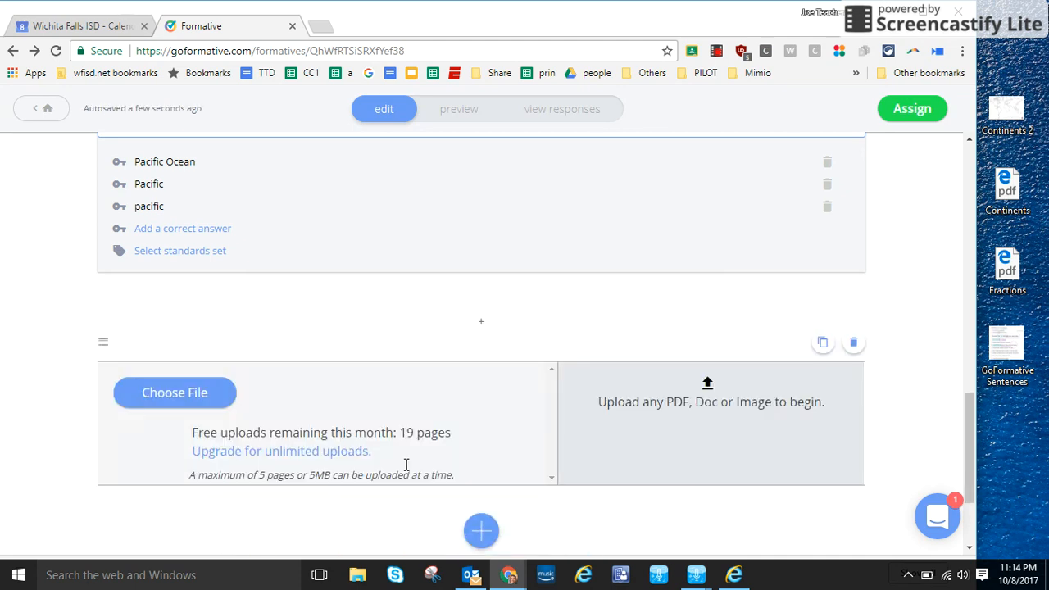
Step: Try to add the Continents PDF from the desktop to the upload item, and return to the formative editor
click(193, 394)
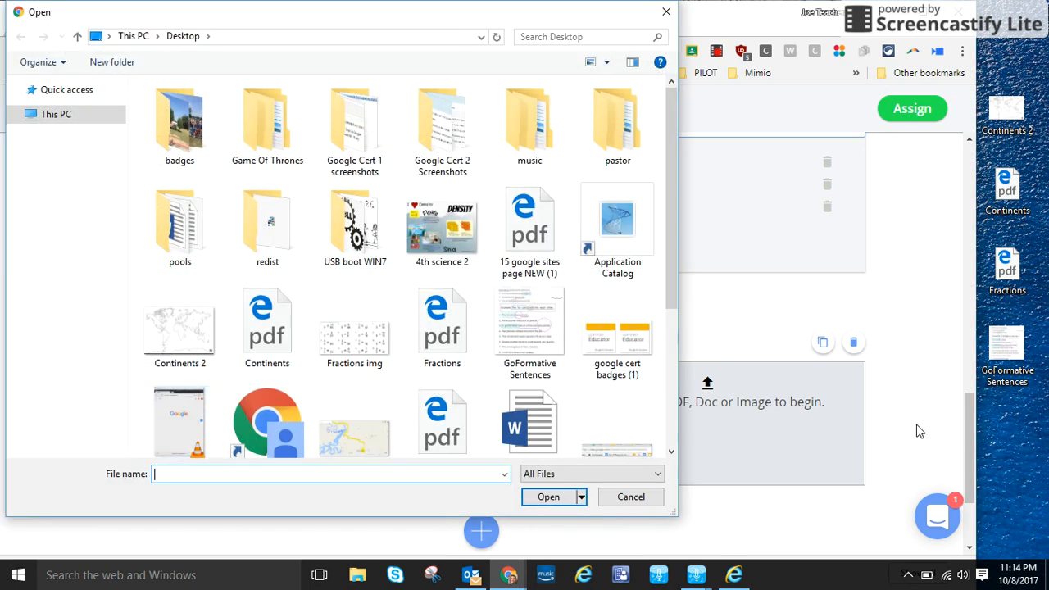
drag(1007, 188, 743, 434)
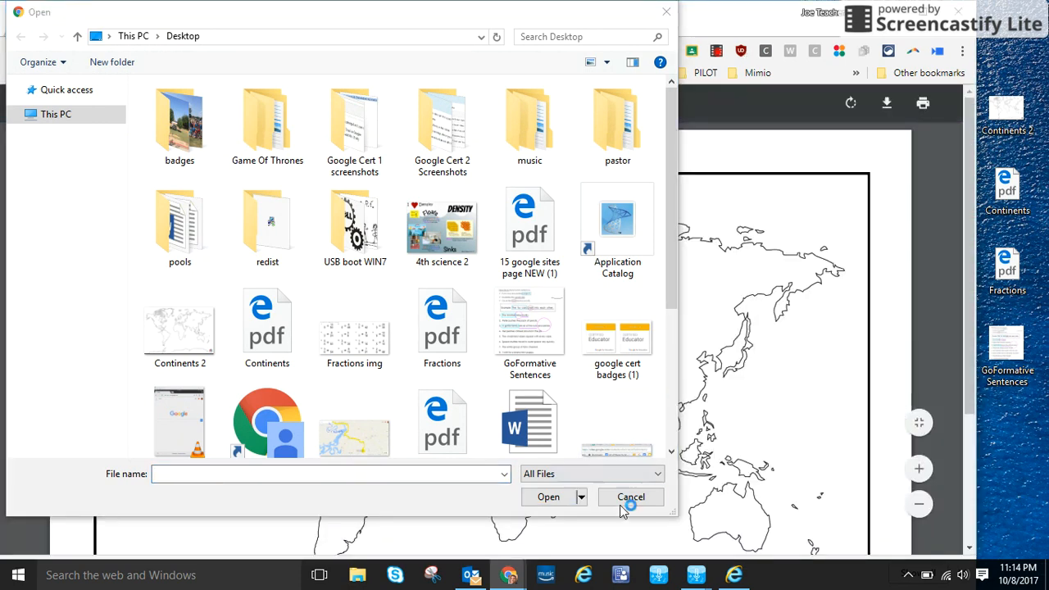
click(621, 503)
click(13, 51)
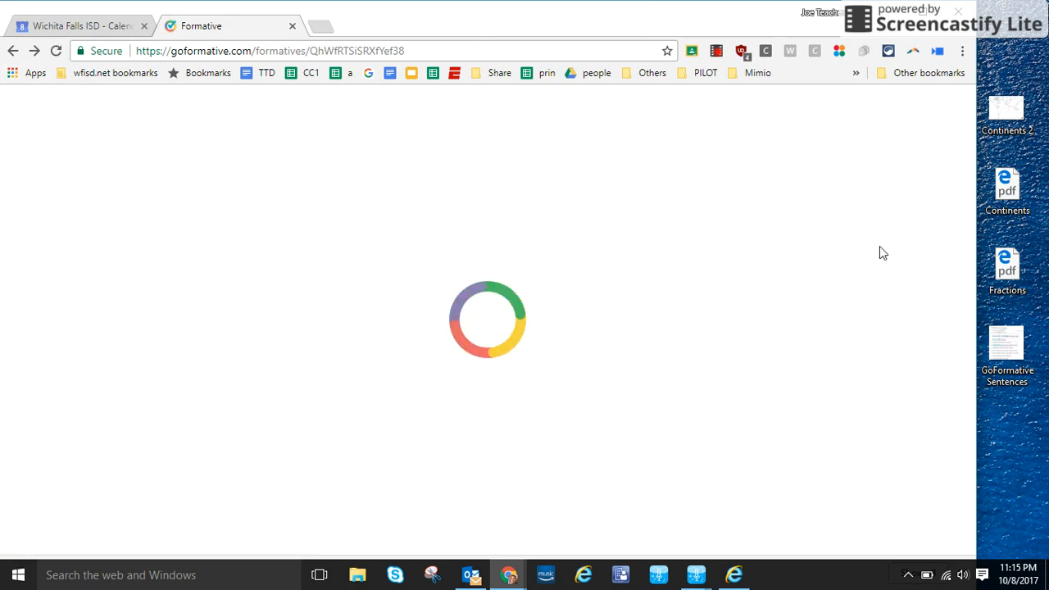
Step: Upload the Continents 2 image from the desktop into the empty Enhance a PDF/Doc item
drag(970, 183, 959, 459)
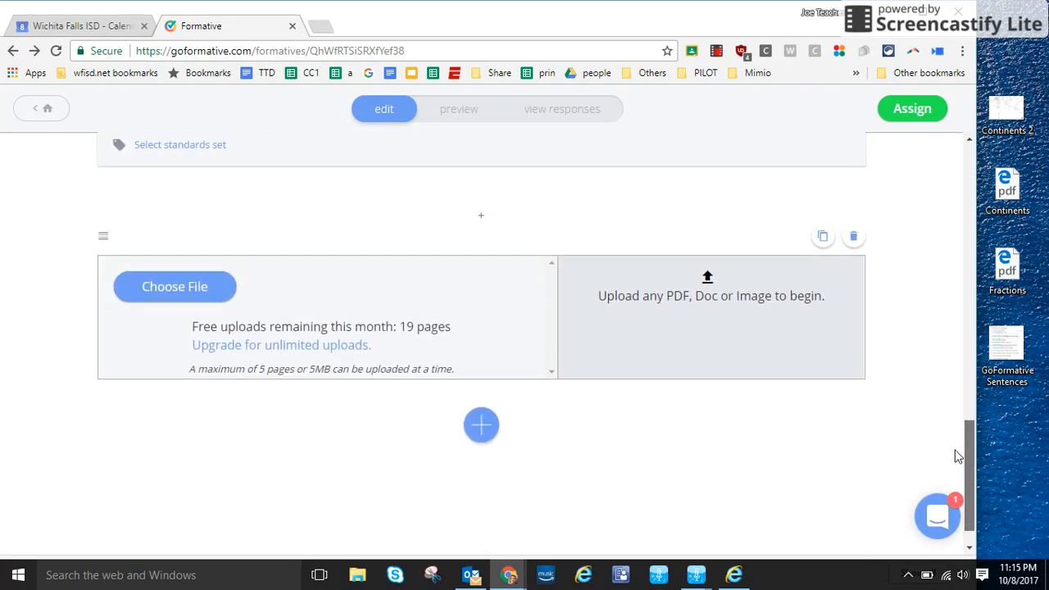
click(194, 291)
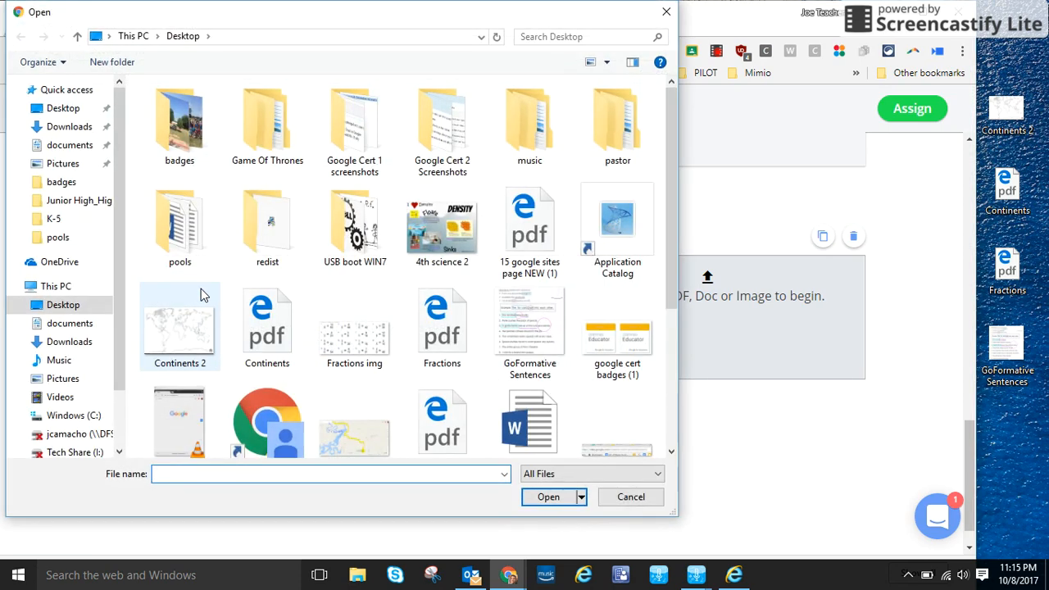
click(191, 324)
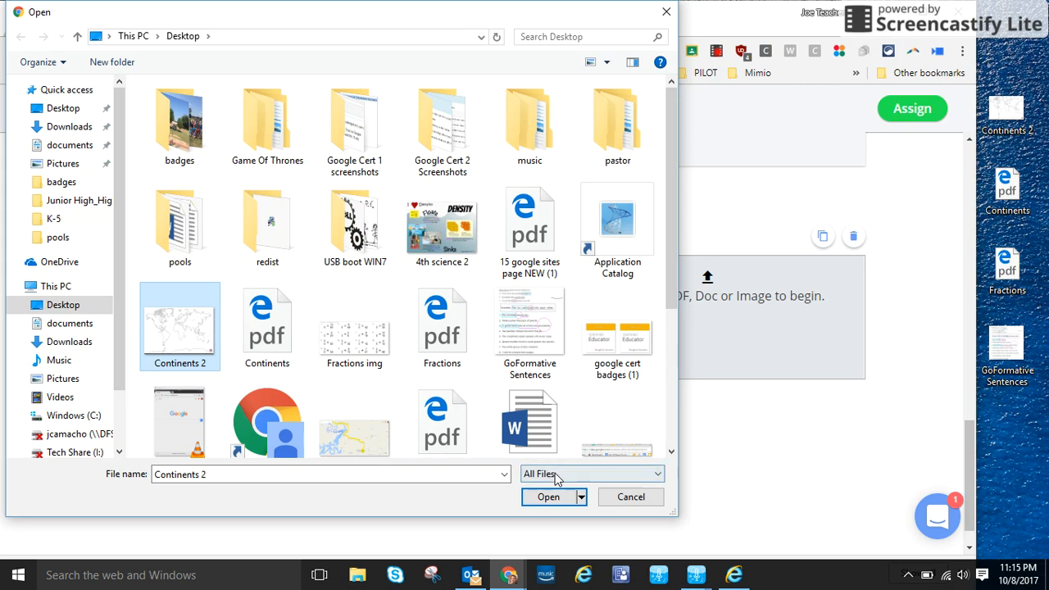
click(548, 497)
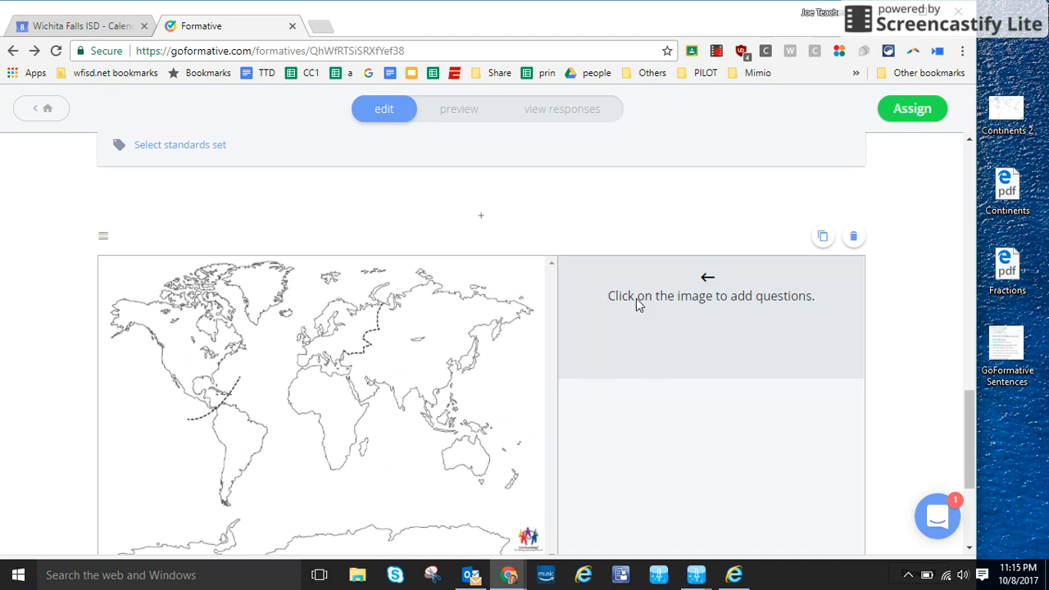
Step: Place question markers on the map for North America, South America, Africa, Europe, Asia and Australia, in that order
click(189, 345)
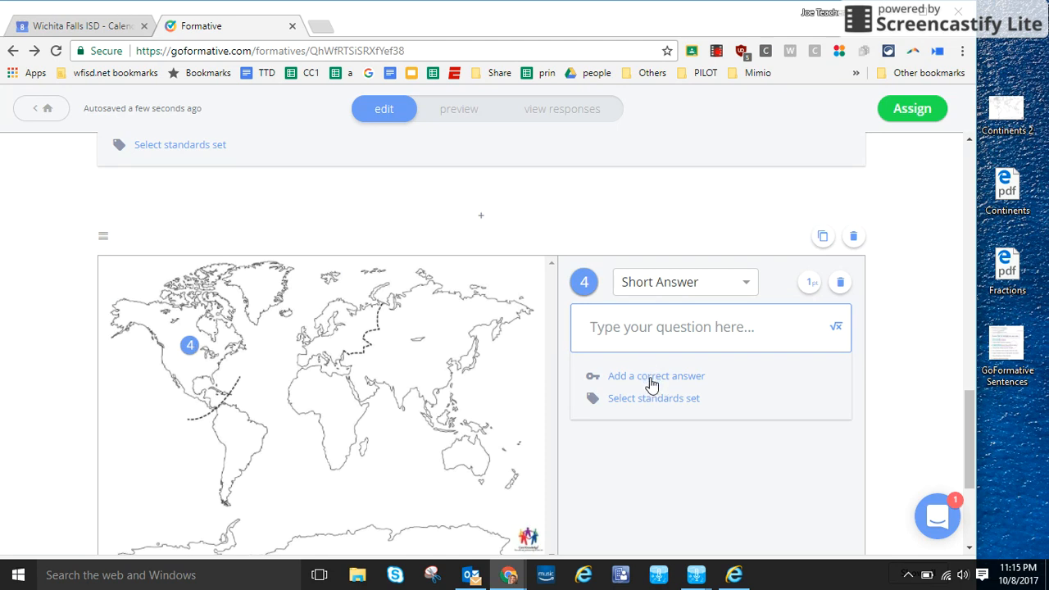
click(237, 443)
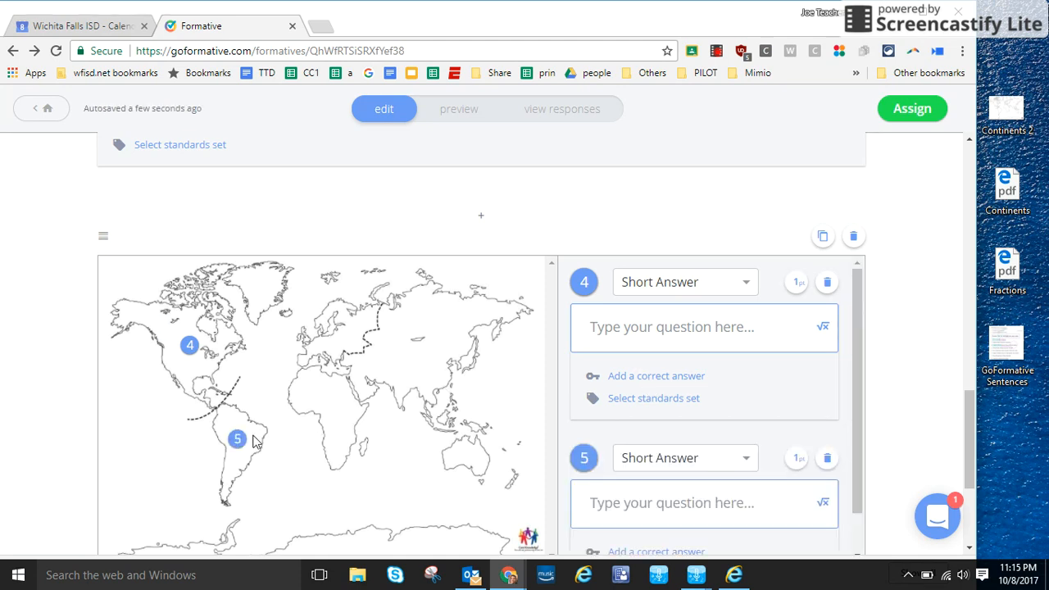
click(325, 409)
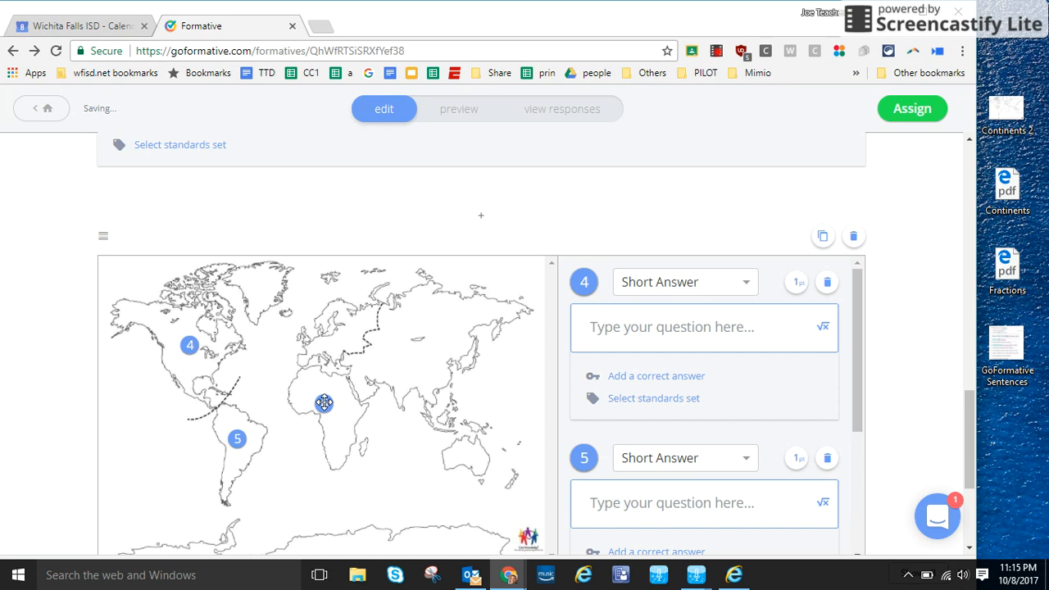
click(343, 340)
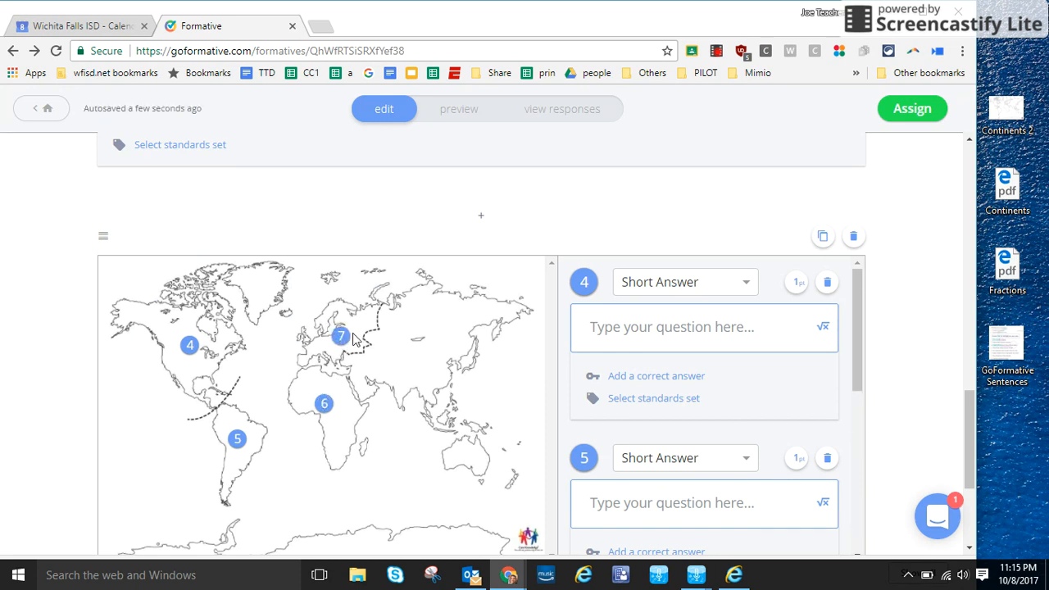
click(399, 345)
click(460, 453)
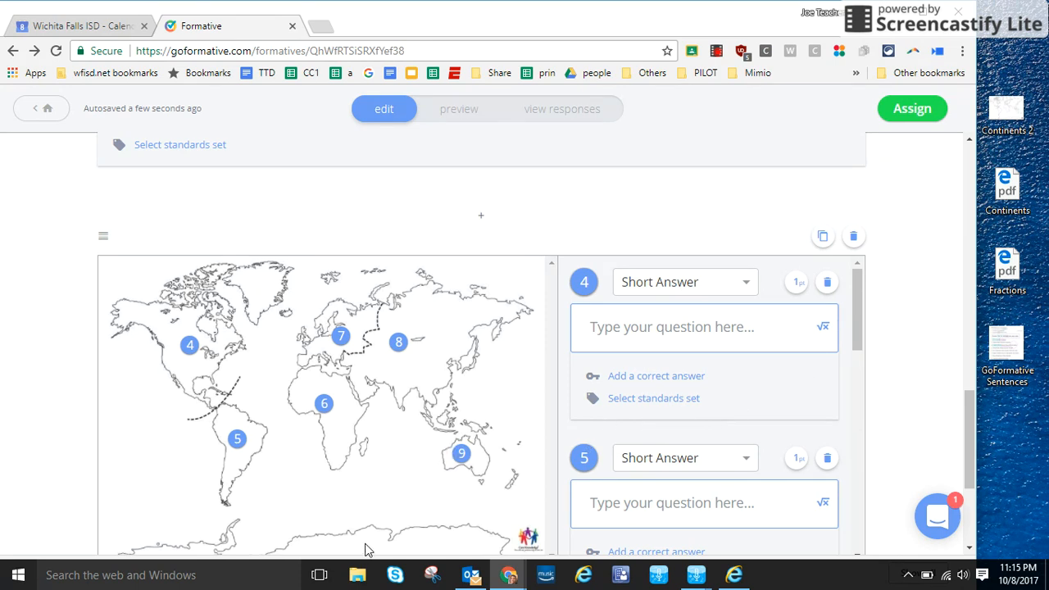
Step: Add "Europe" as the correct answer for question 7 of the map
drag(972, 430, 968, 464)
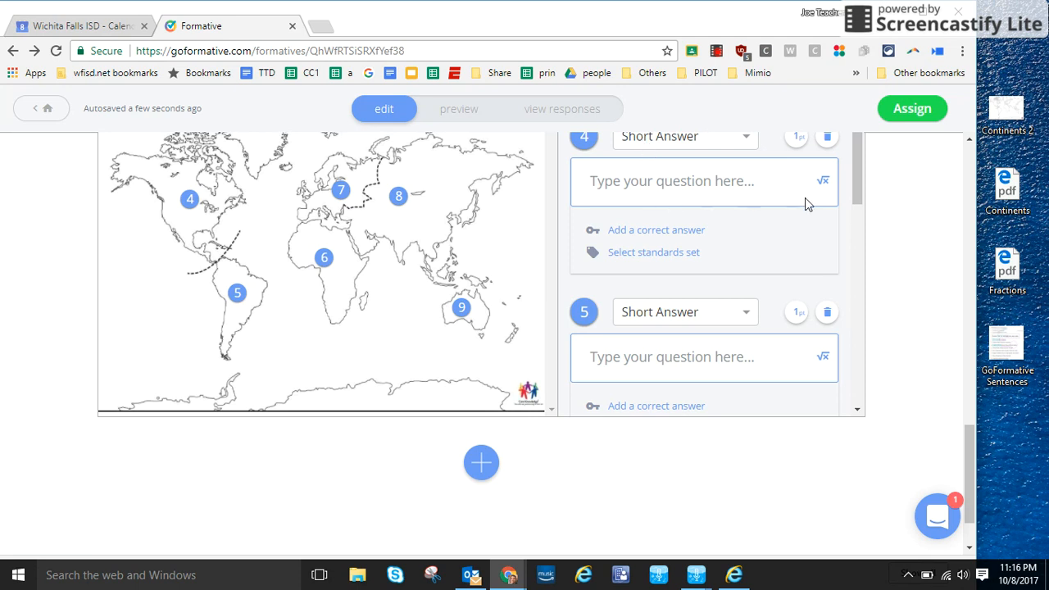
scroll(858, 188, down, 1)
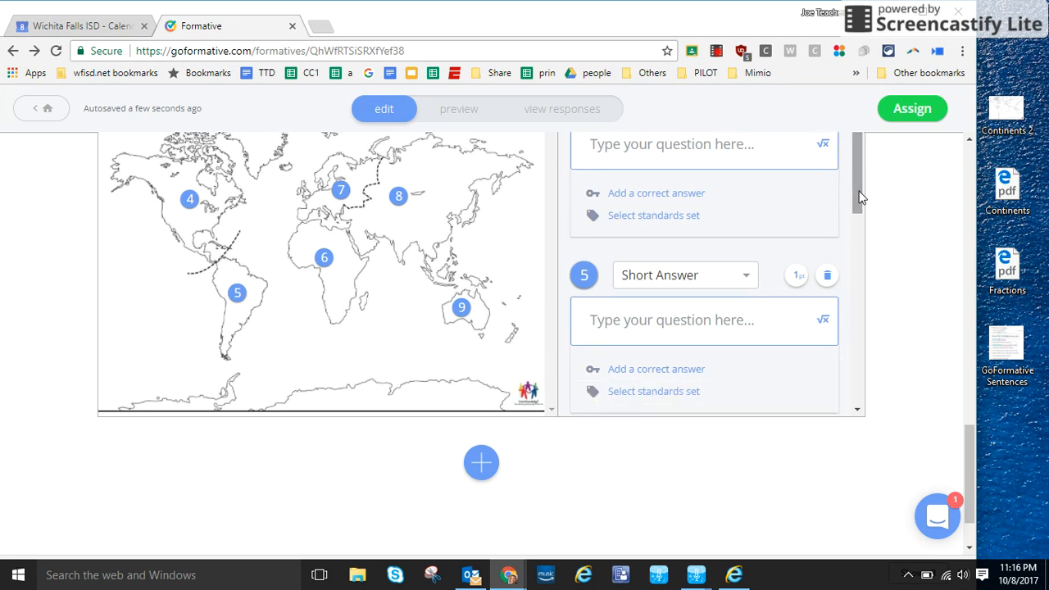
scroll(969, 426, up, 1)
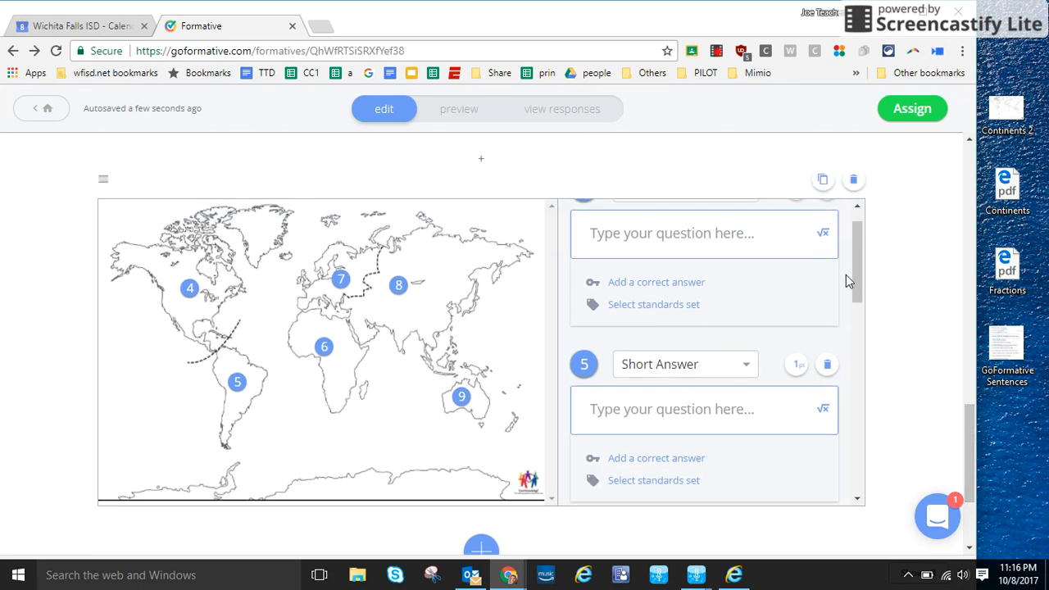
drag(856, 267, 844, 388)
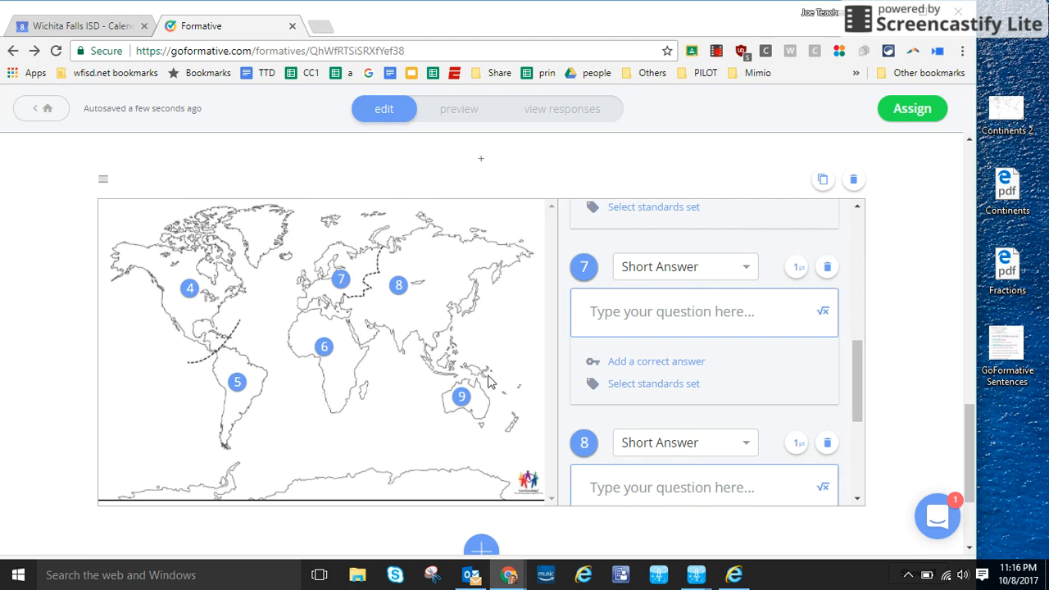
click(644, 366)
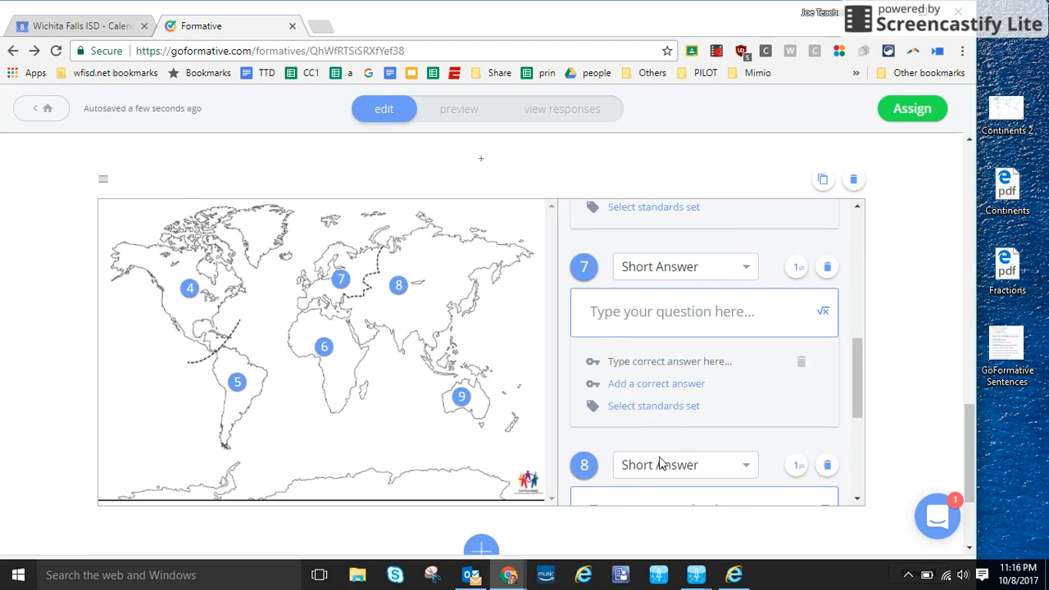
click(664, 358)
text(Europe)
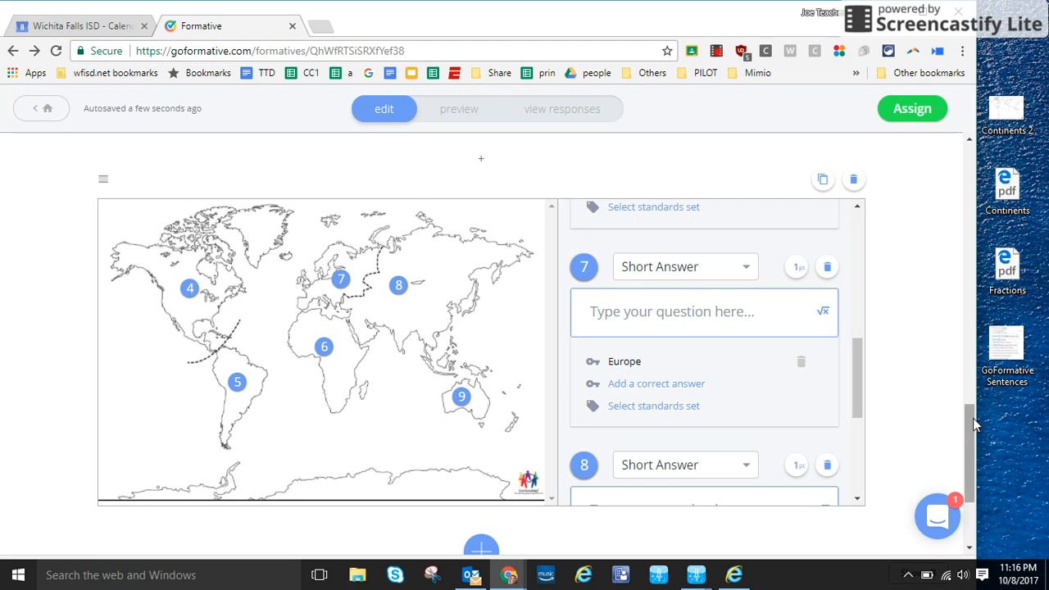
Step: Add a Show Your Work question below the world map item
drag(972, 418, 970, 439)
scroll(969, 447, down, 1)
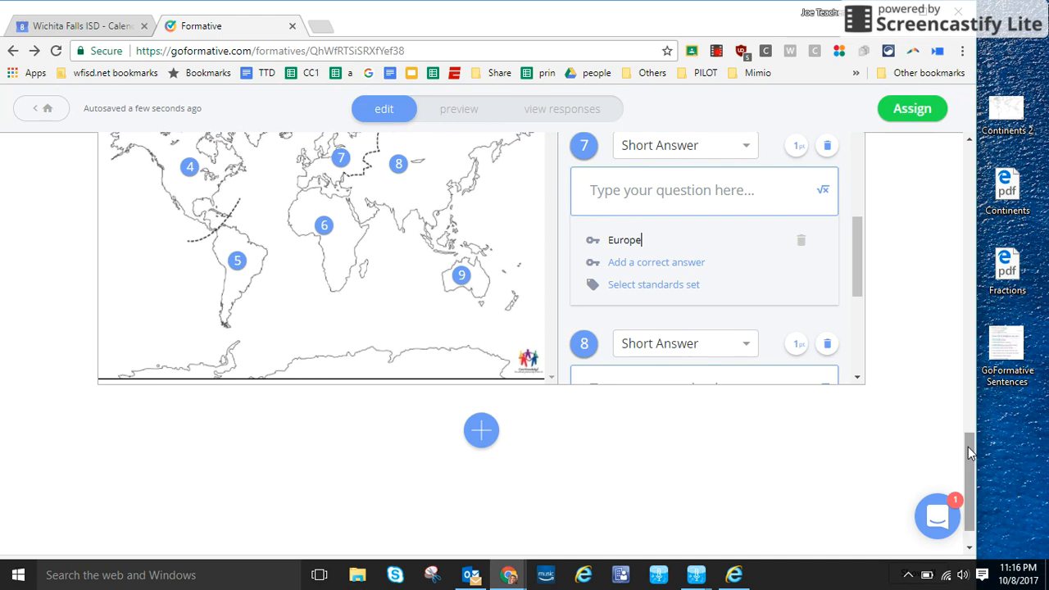
click(715, 53)
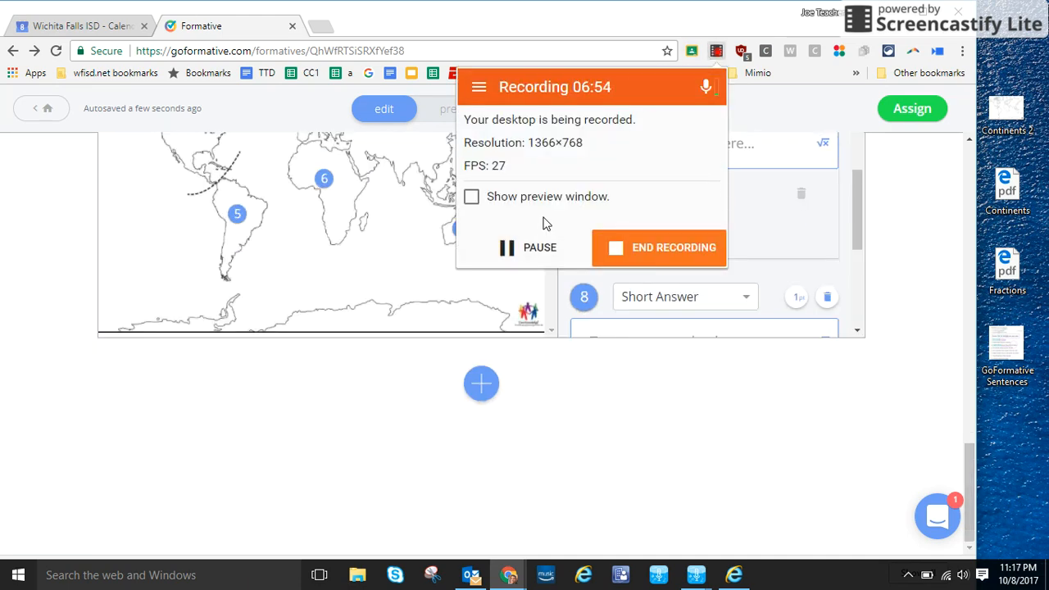
click(539, 379)
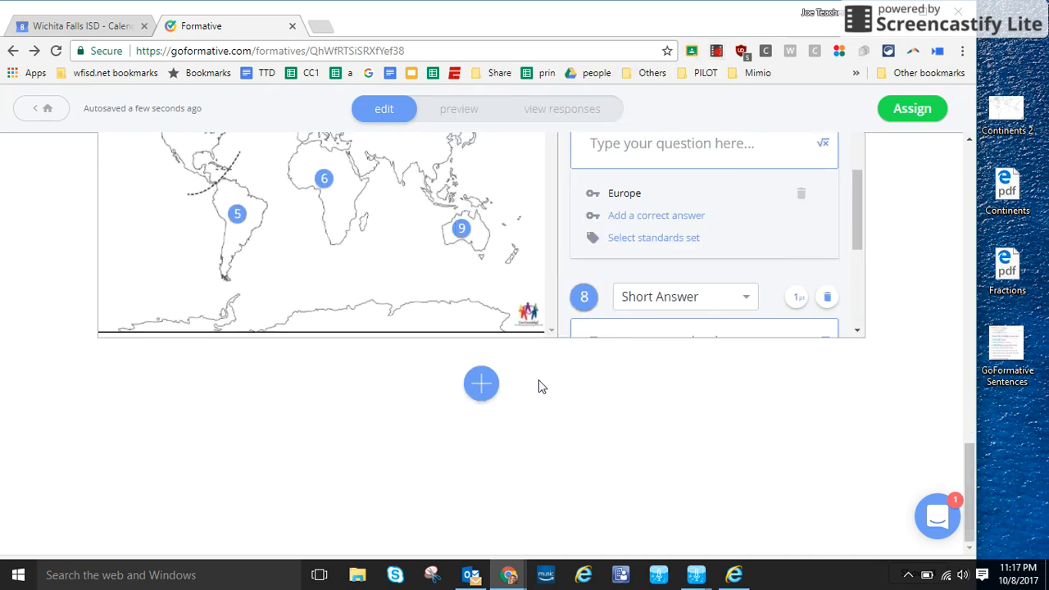
click(480, 385)
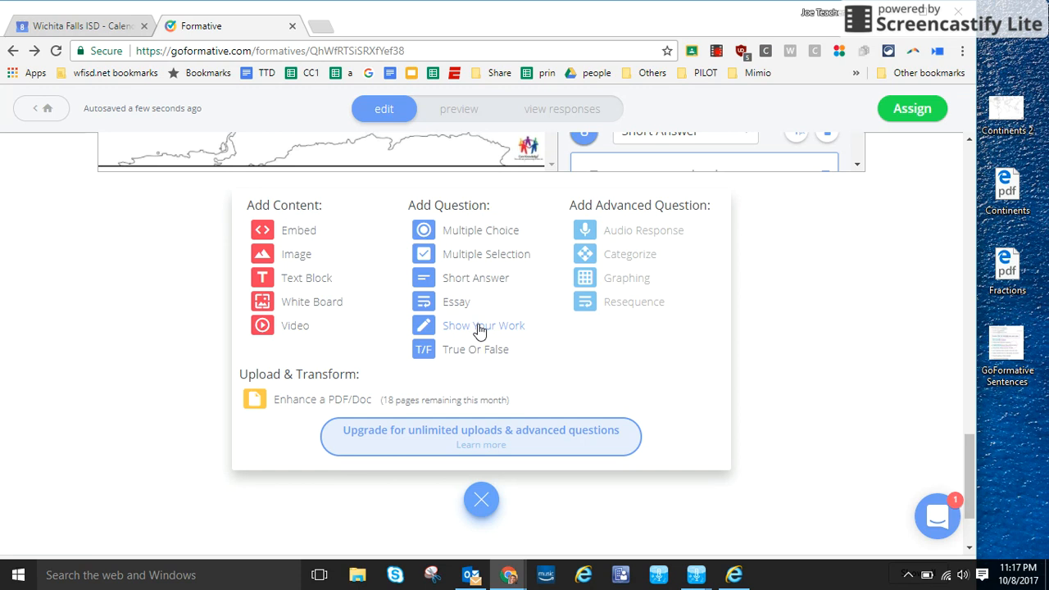
click(519, 332)
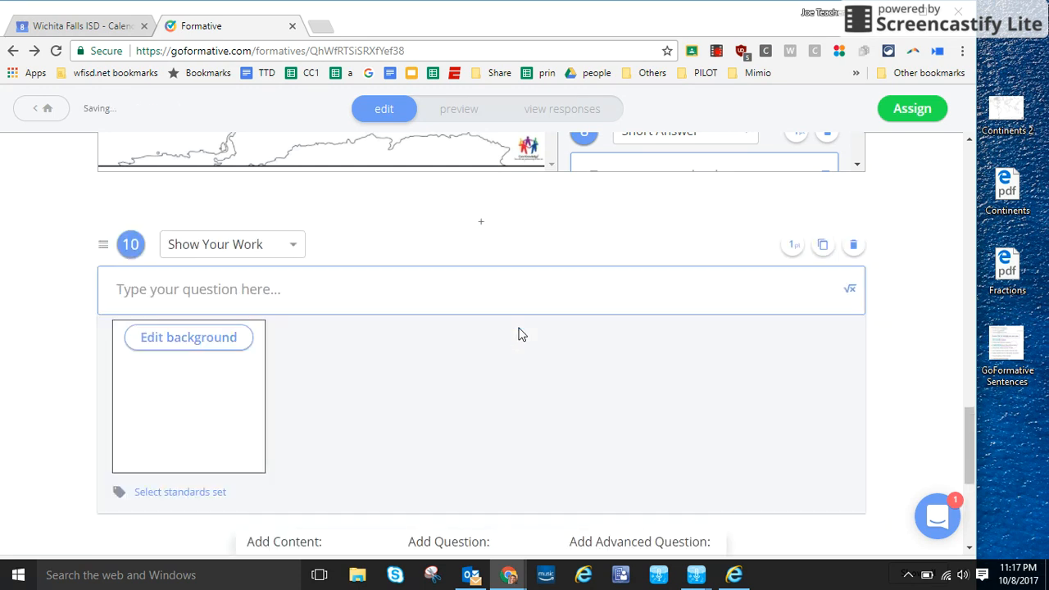
Step: Insert the GoFormative Sentences image from the desktop as the background of question 10
click(195, 339)
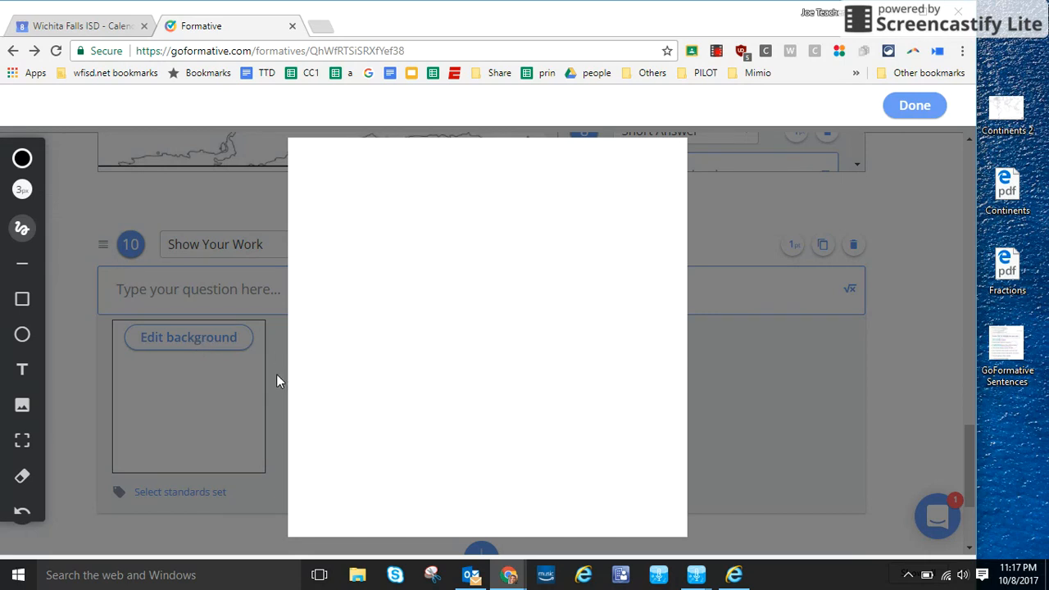
click(22, 408)
click(161, 345)
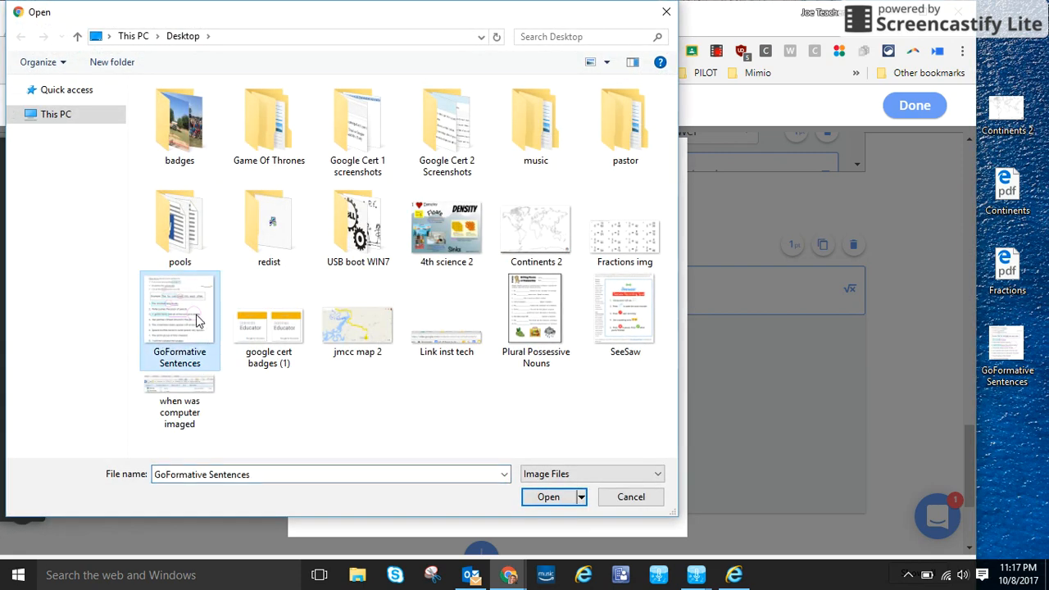
click(542, 499)
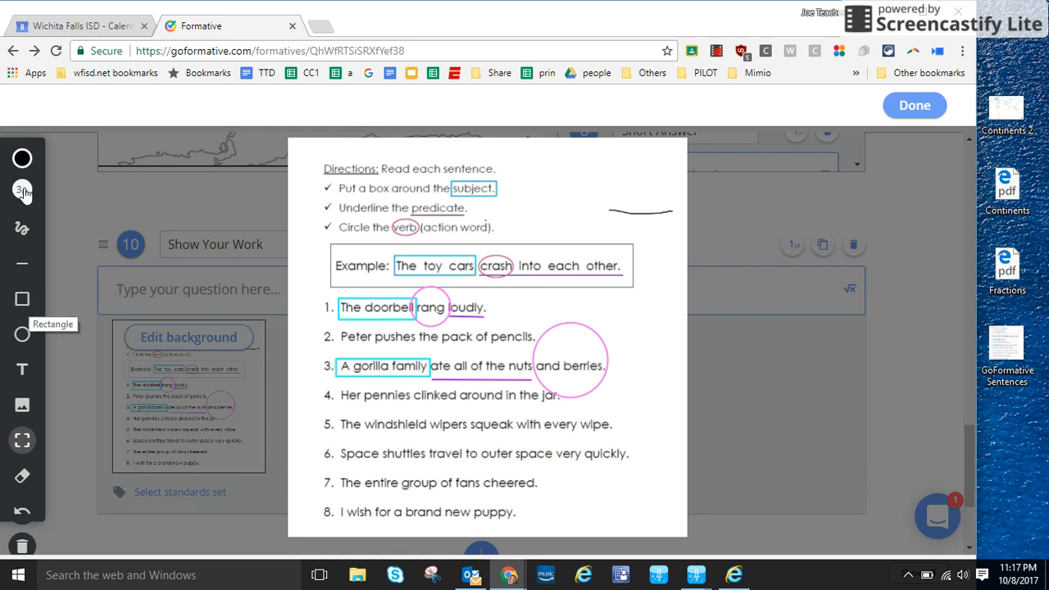
Step: Draw a pink circle over the start of sentence 5 on the worksheet background and erase it
click(23, 158)
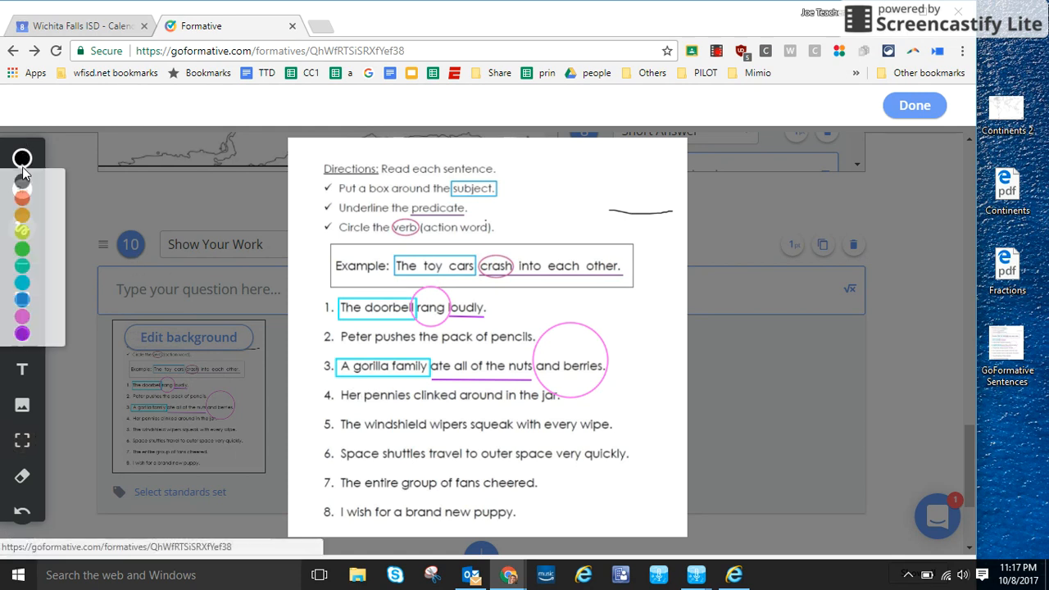
click(22, 318)
click(23, 312)
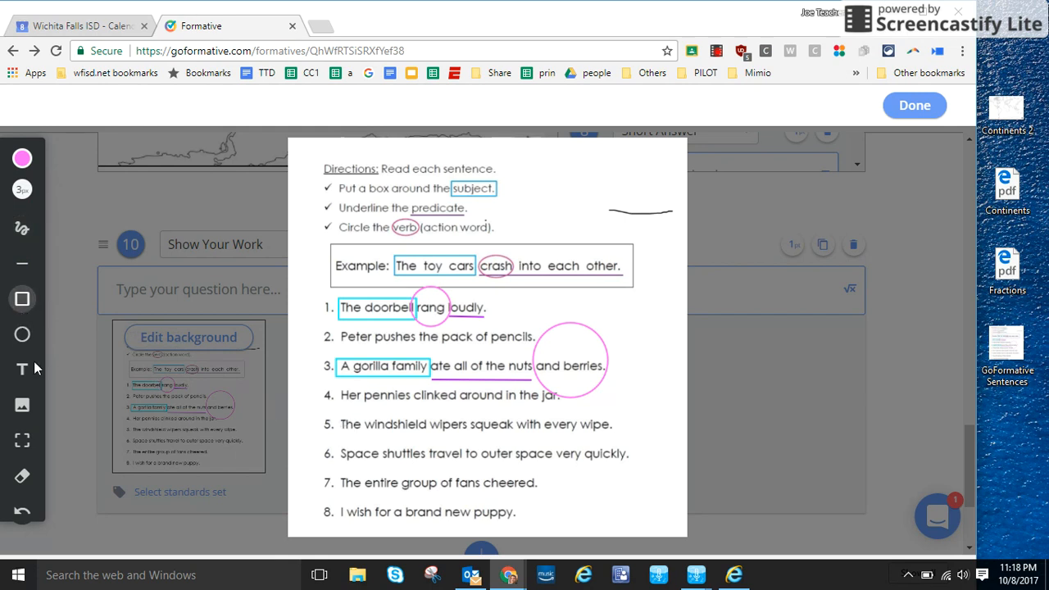
click(22, 336)
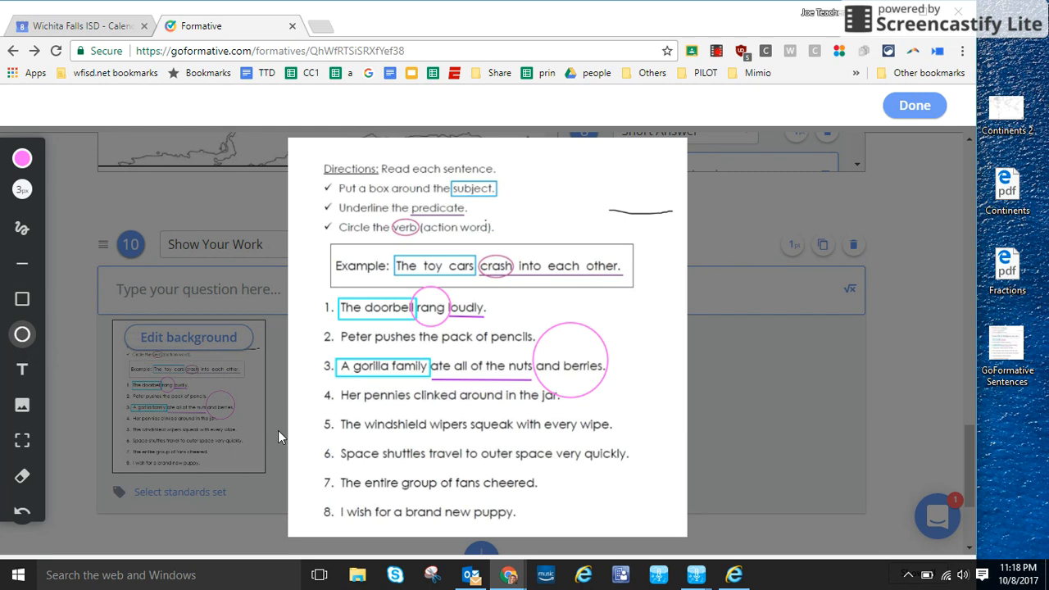
mouse_move(348, 422)
mouse_down()
mouse_move(424, 421)
mouse_move(402, 423)
mouse_up()
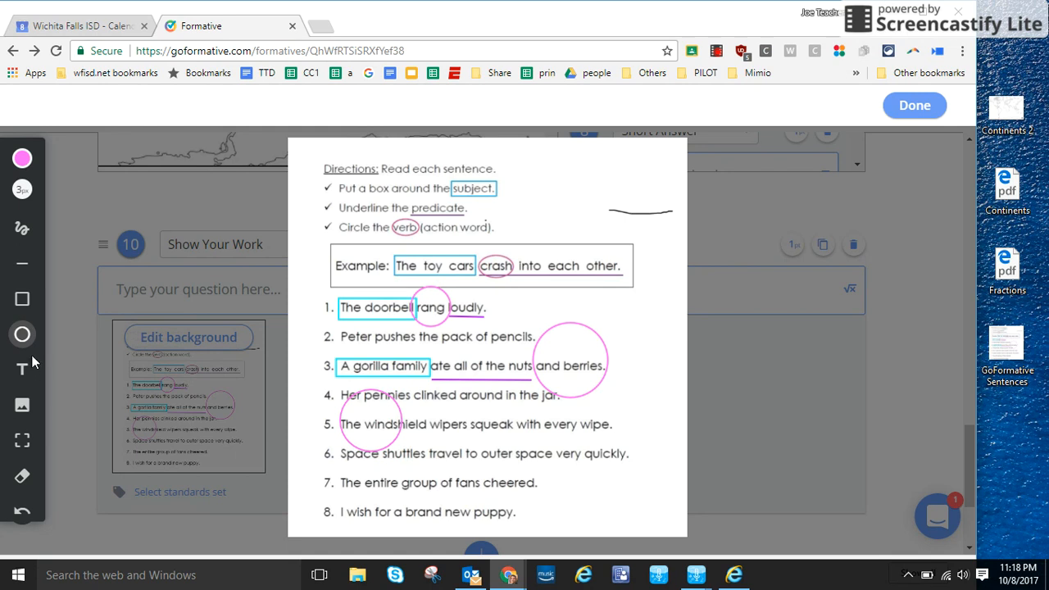
click(22, 475)
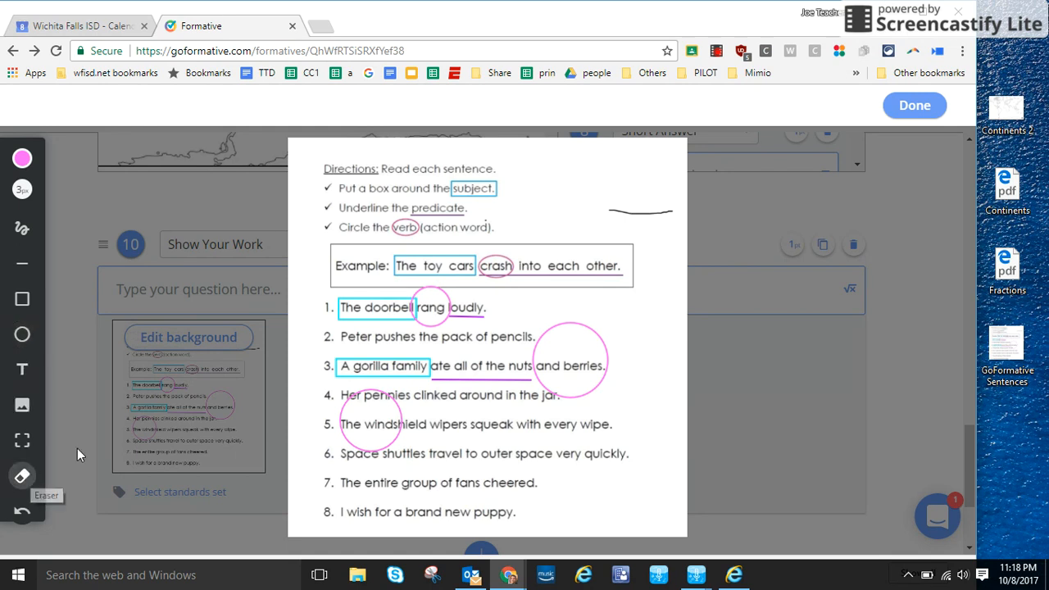
click(396, 398)
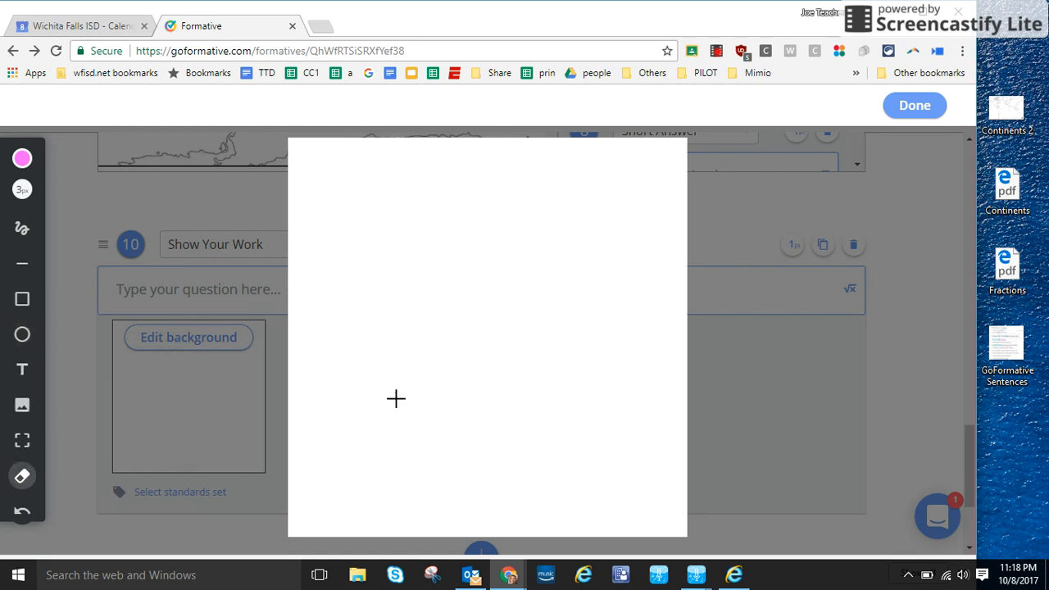
Step: Try to put the GoFormative Sentences image from the desktop back onto the emptied background of question 10
click(25, 405)
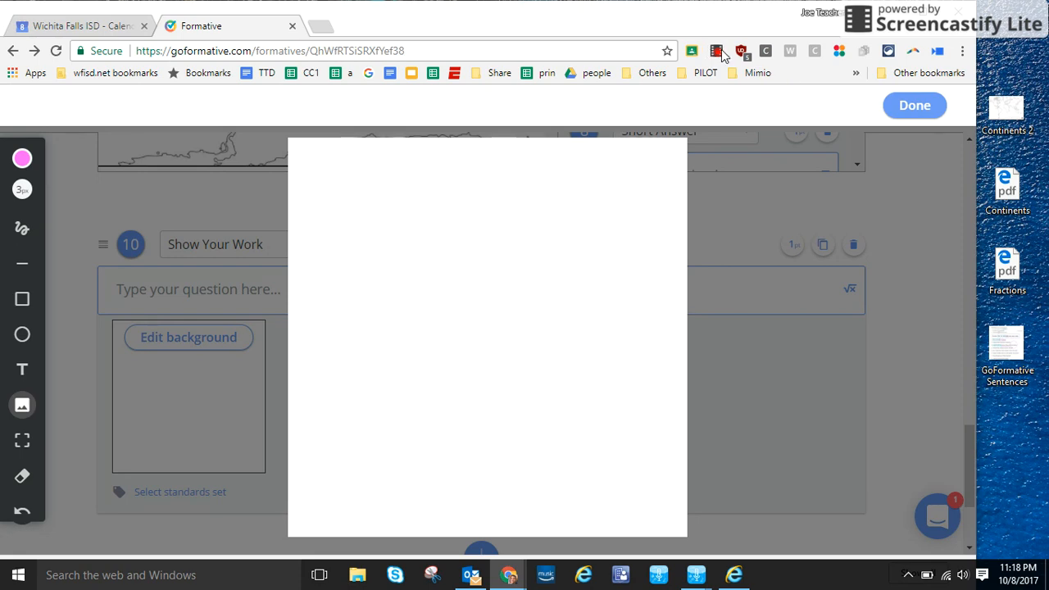
click(470, 303)
click(188, 346)
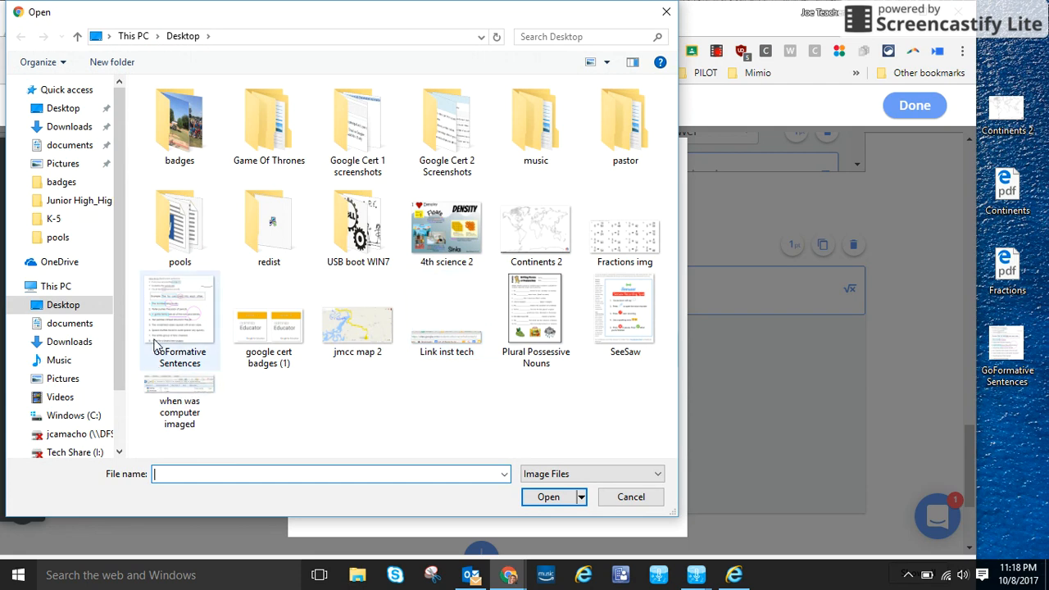
click(548, 497)
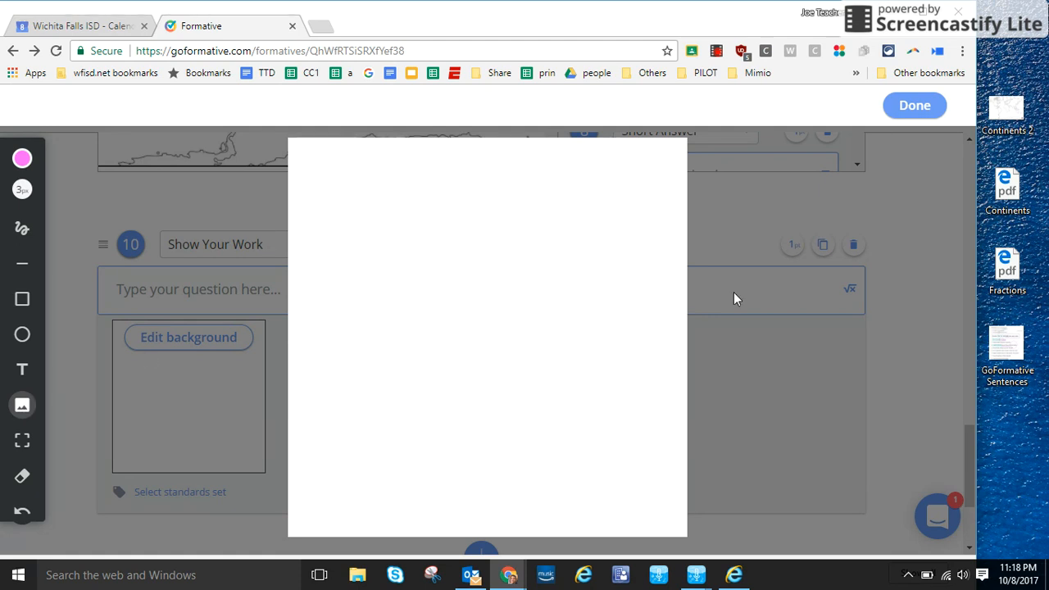
click(897, 112)
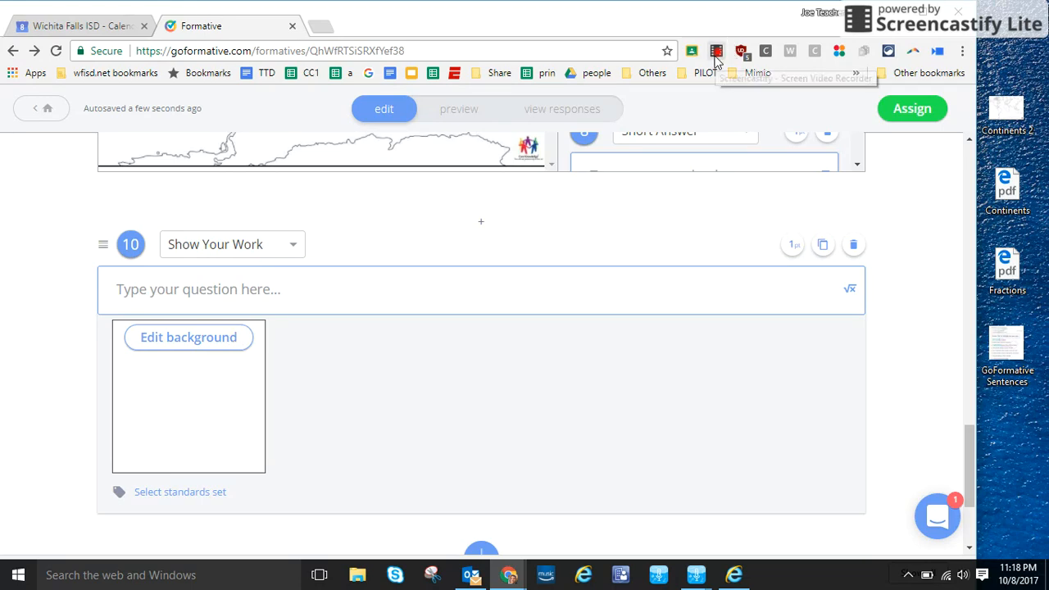
Step: Reopen question 10's background, insert the GoFormative Sentences image from the desktop again, and finish editing the background
click(232, 344)
click(27, 406)
click(169, 320)
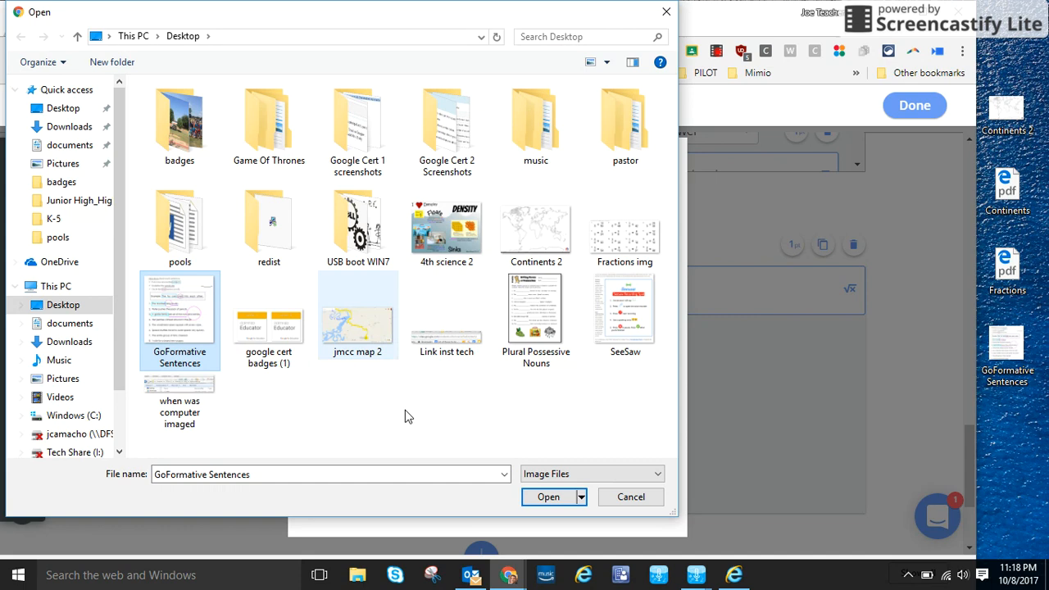
click(543, 497)
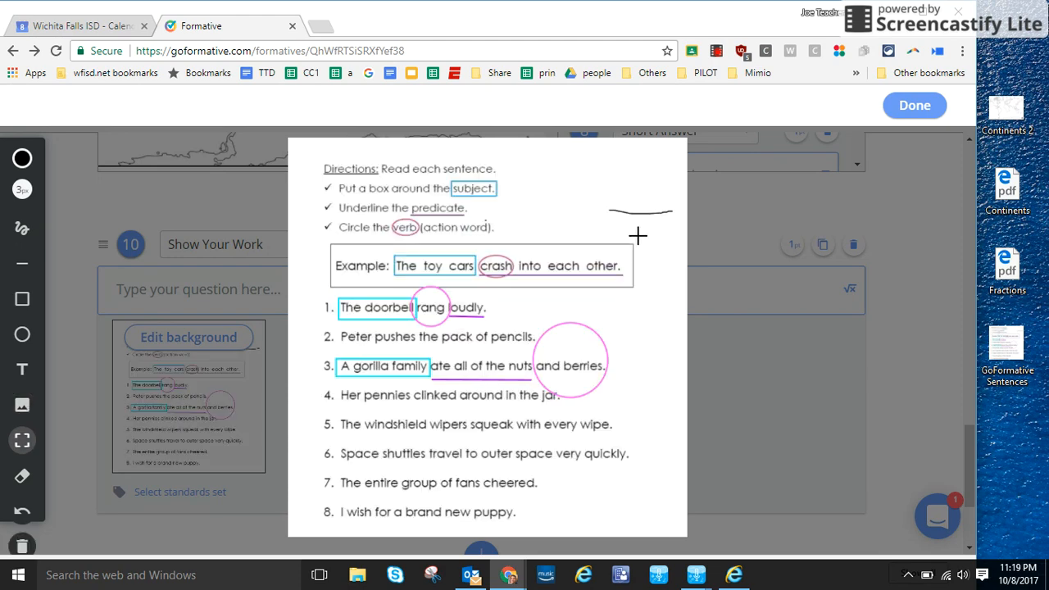
click(906, 121)
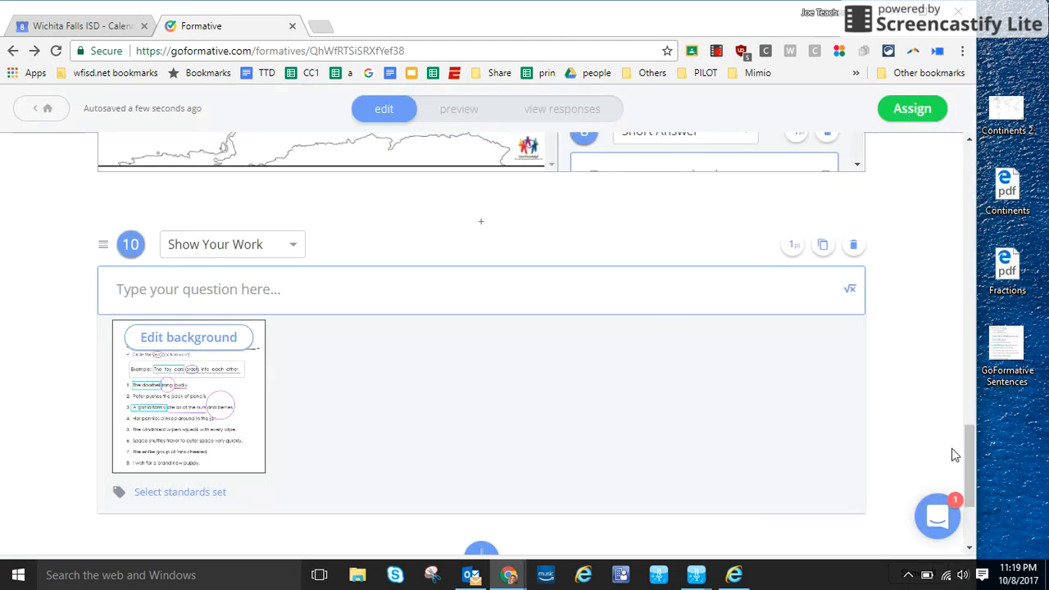
drag(969, 469, 967, 505)
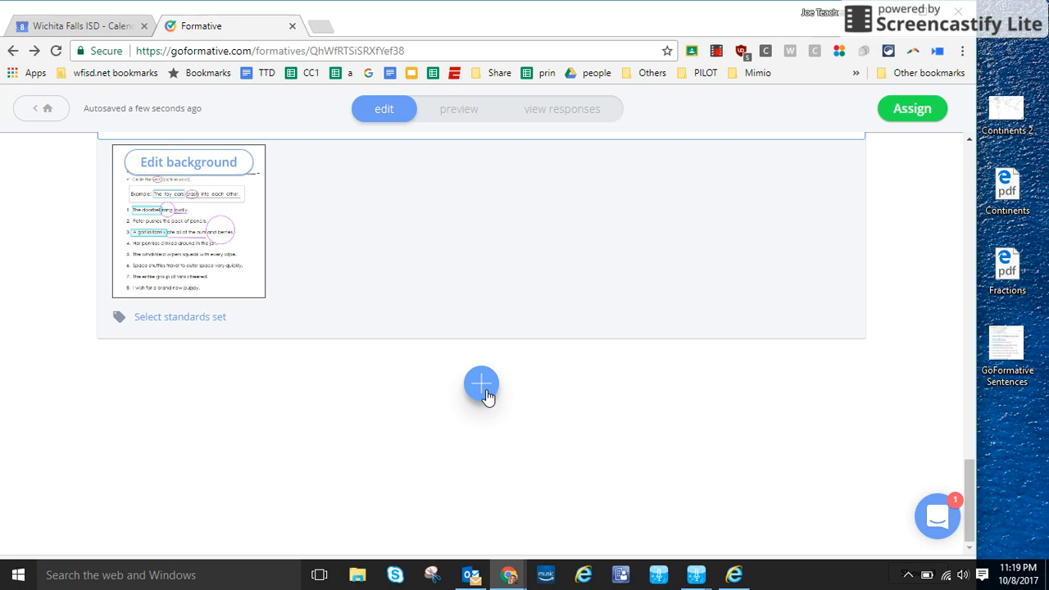
click(718, 51)
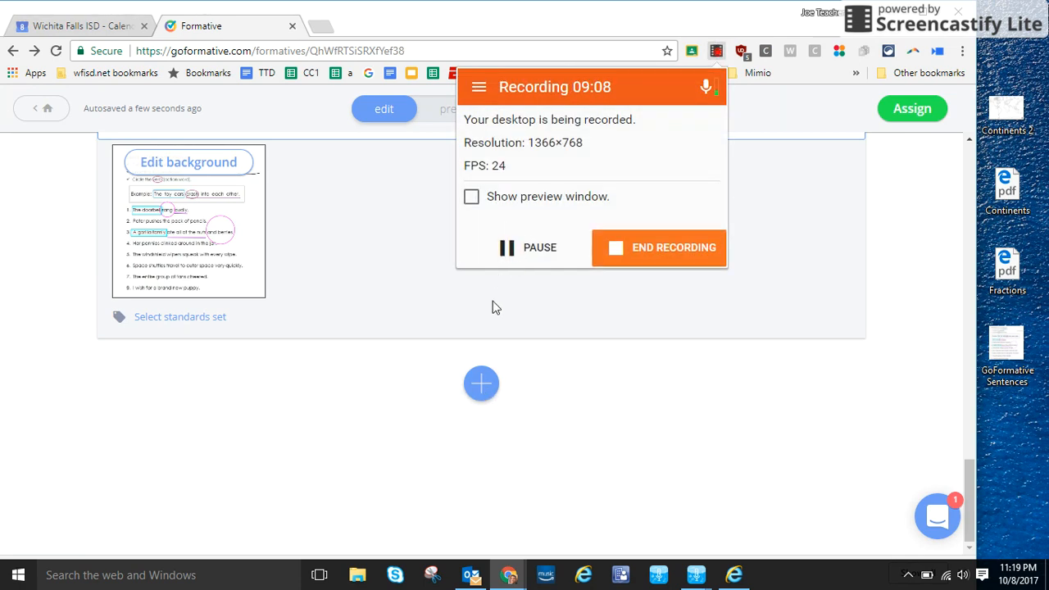
click(437, 391)
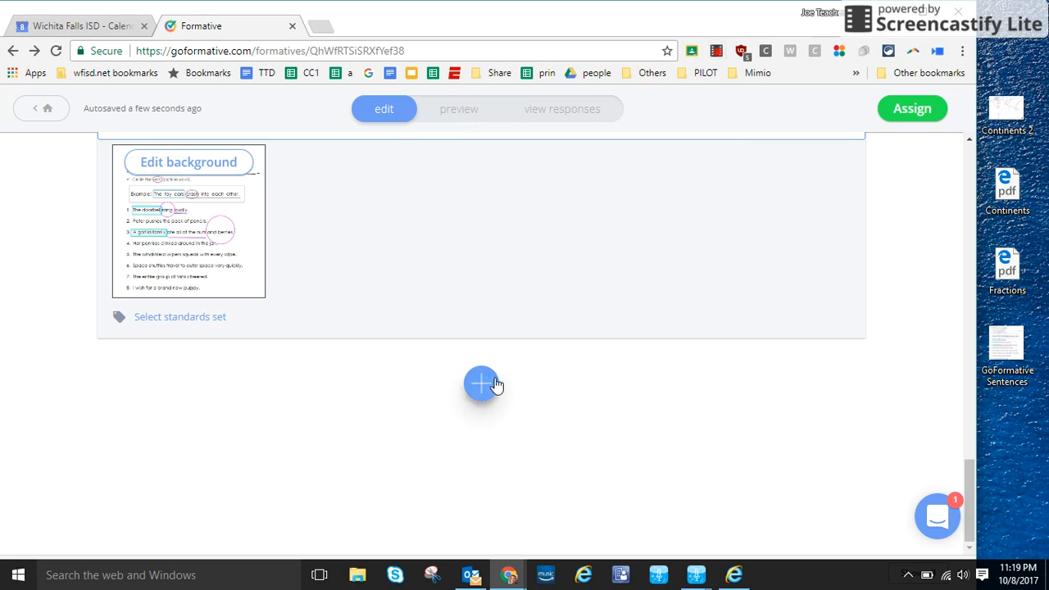
Step: Add an Enhance a PDF/Doc item below question 10 and upload the Fractions img file from the desktop into it
click(483, 384)
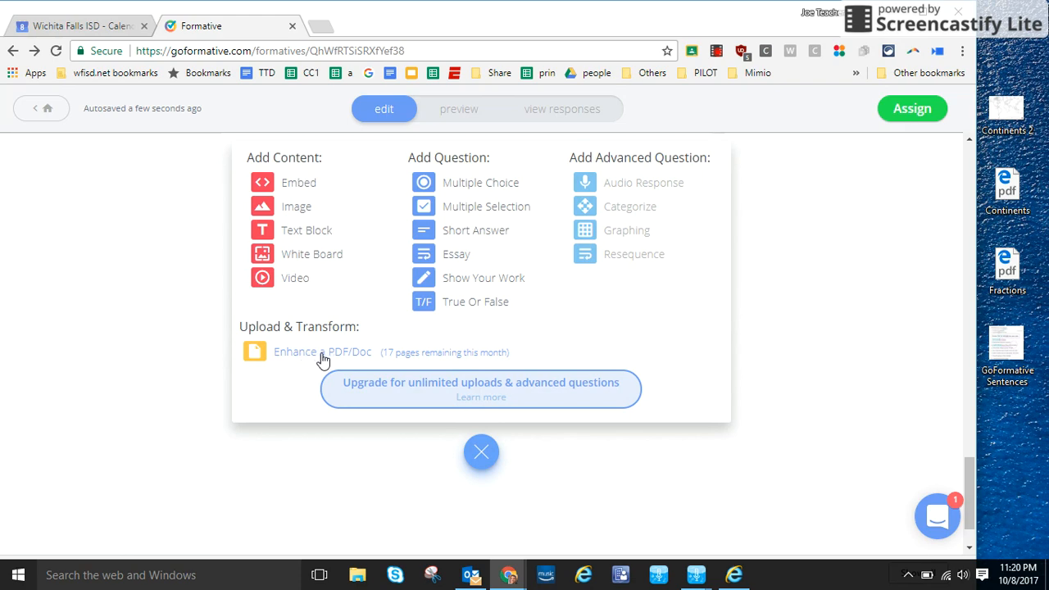
click(325, 353)
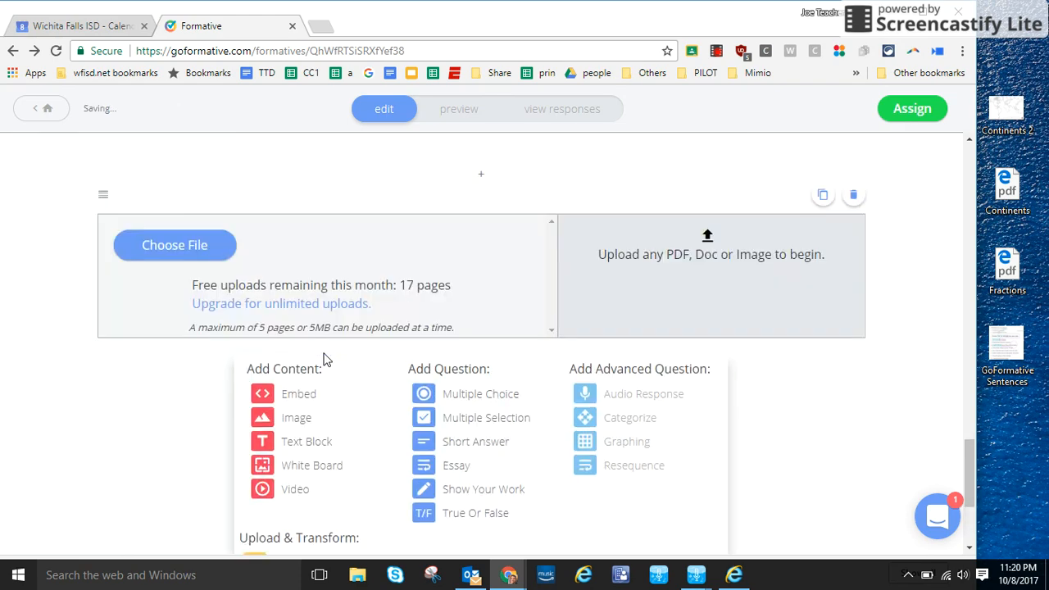
click(186, 253)
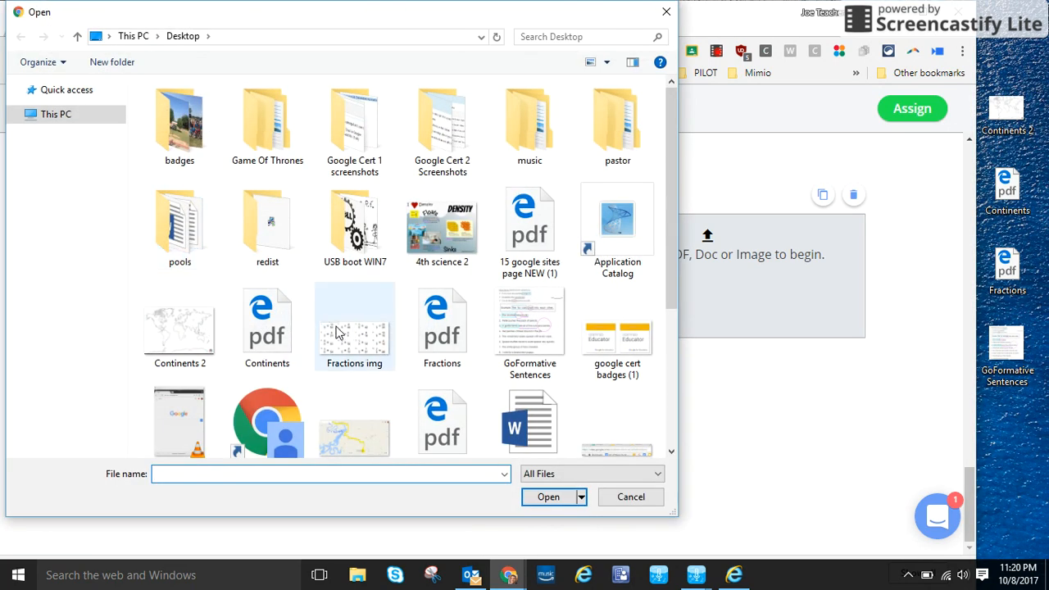
click(352, 365)
click(548, 498)
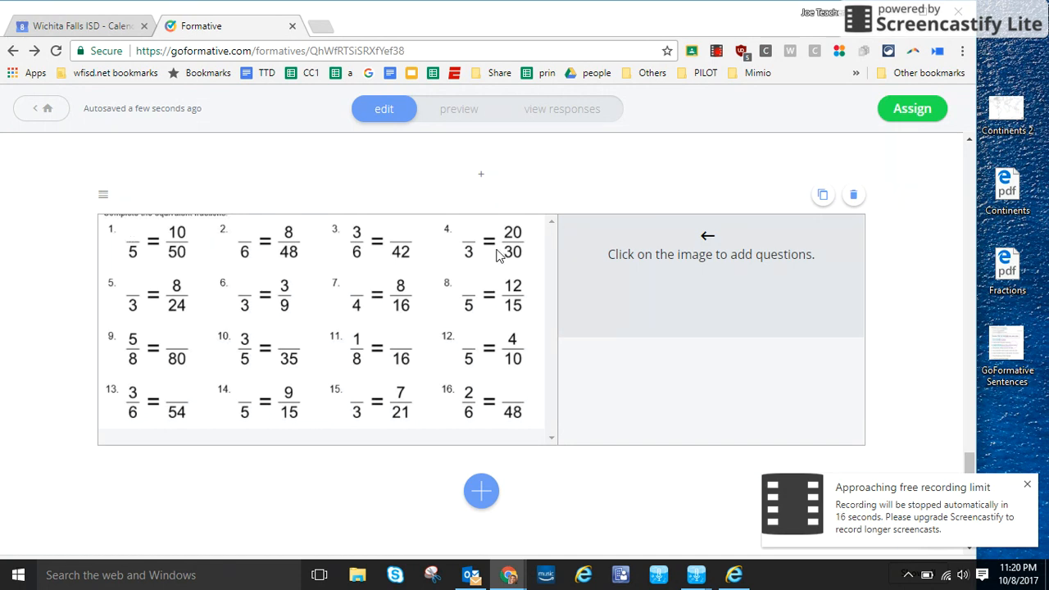
Step: Place question markers on the blanks of fraction problems 1, 2 and 3, in that order
click(134, 232)
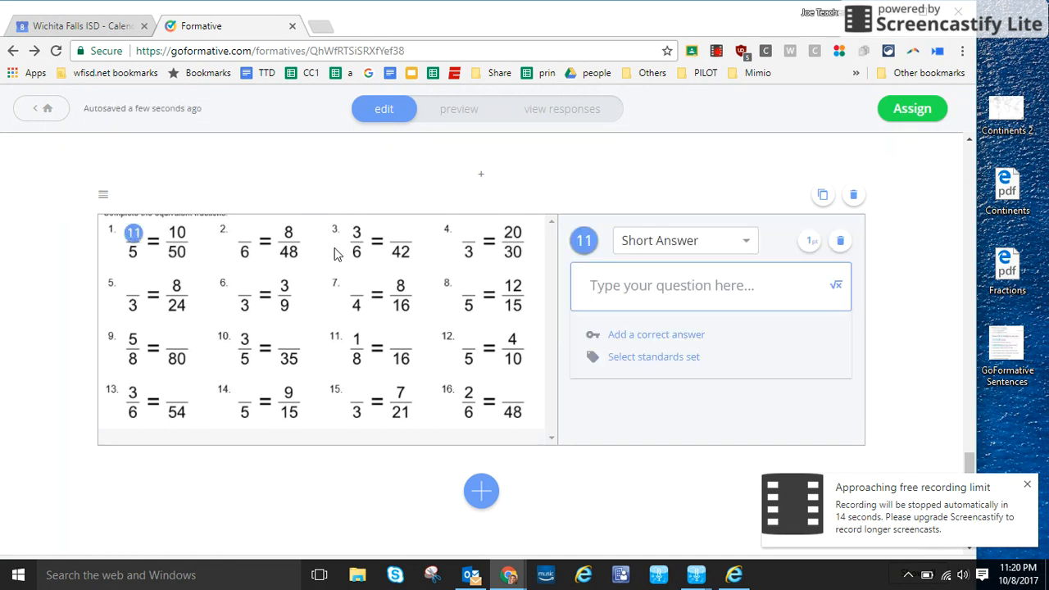
click(245, 234)
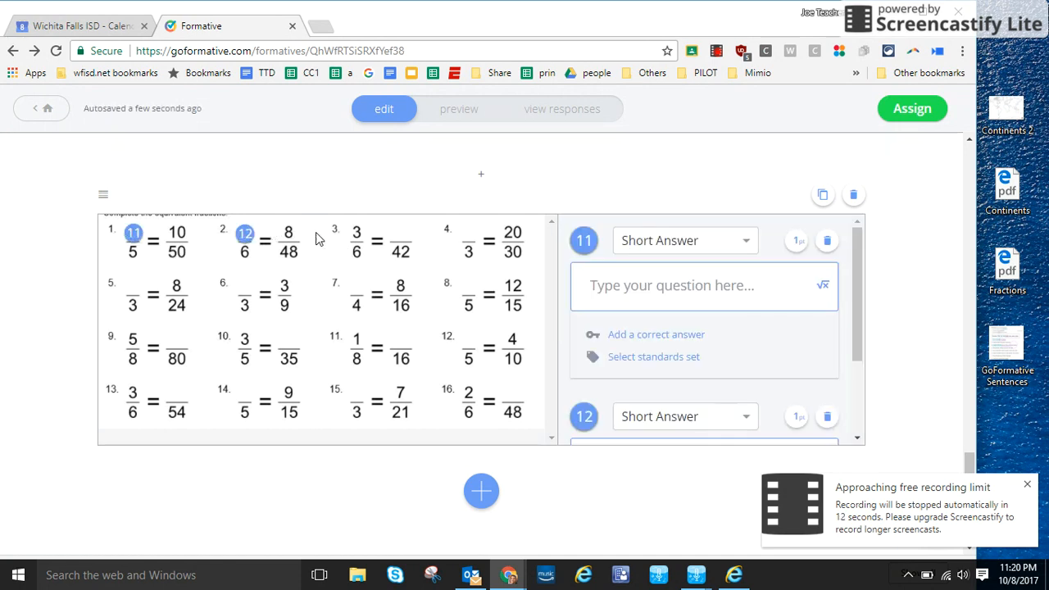
click(405, 233)
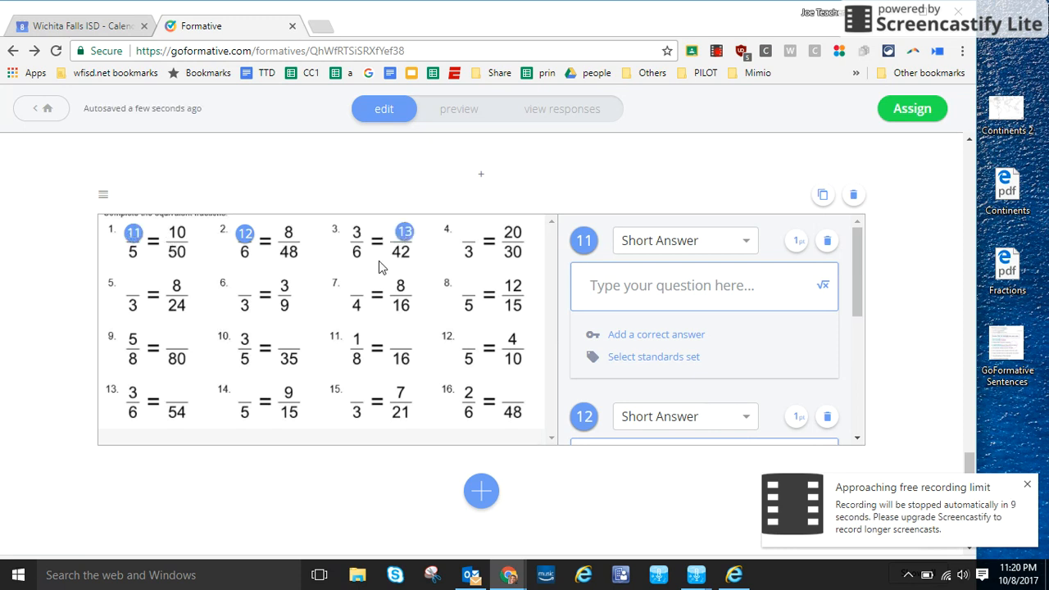
Step: Change question 11 to Multiple Selection and mark option B as a correct answer
click(680, 241)
click(675, 267)
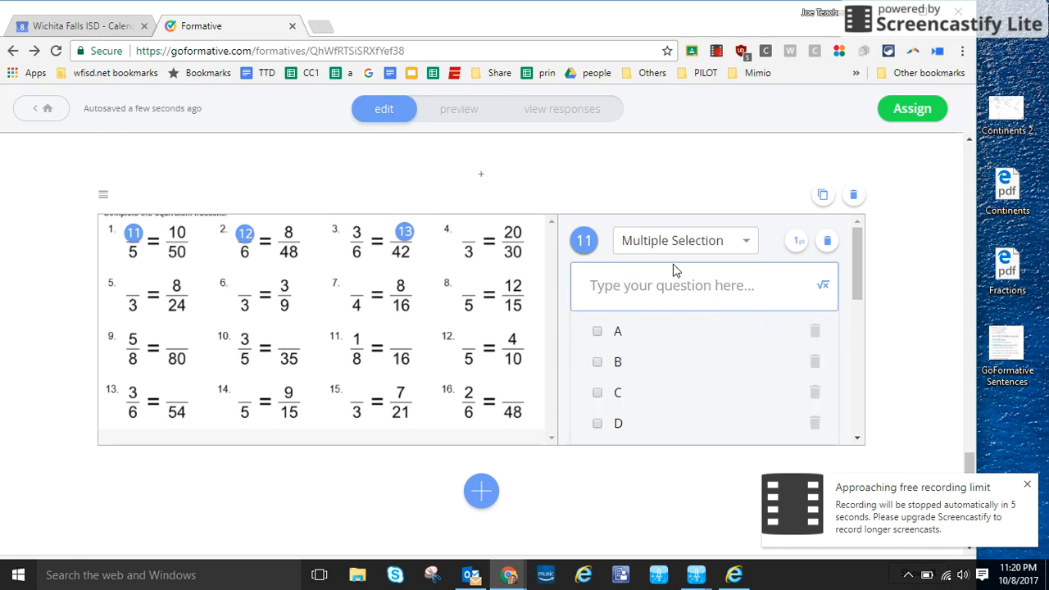
click(597, 363)
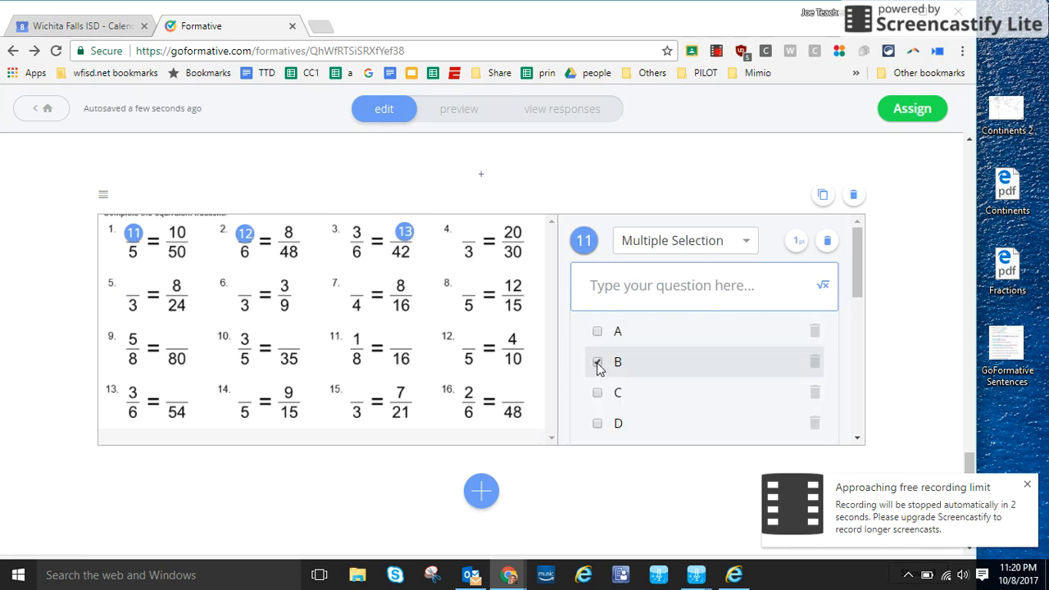